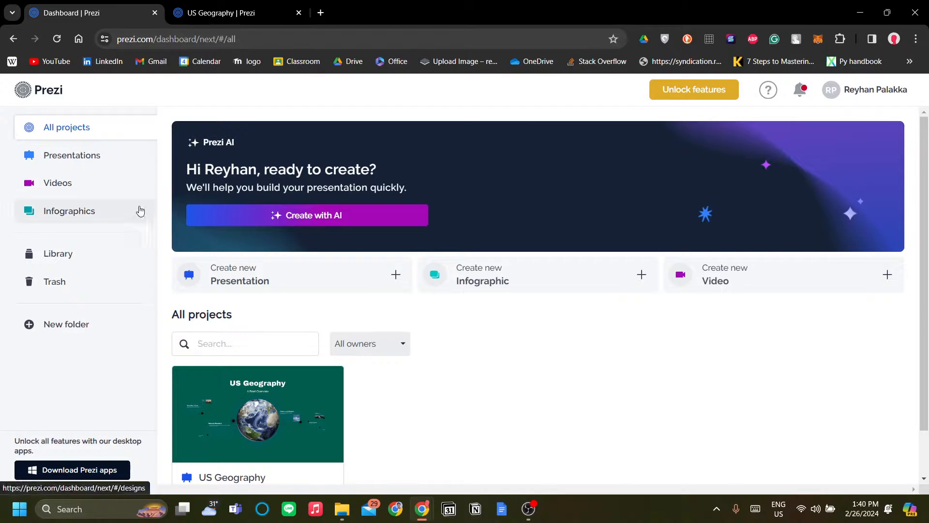
Step: Look through the Presentations, Videos and Infographics sections of the dashboard, then return to Presentations
click(104, 163)
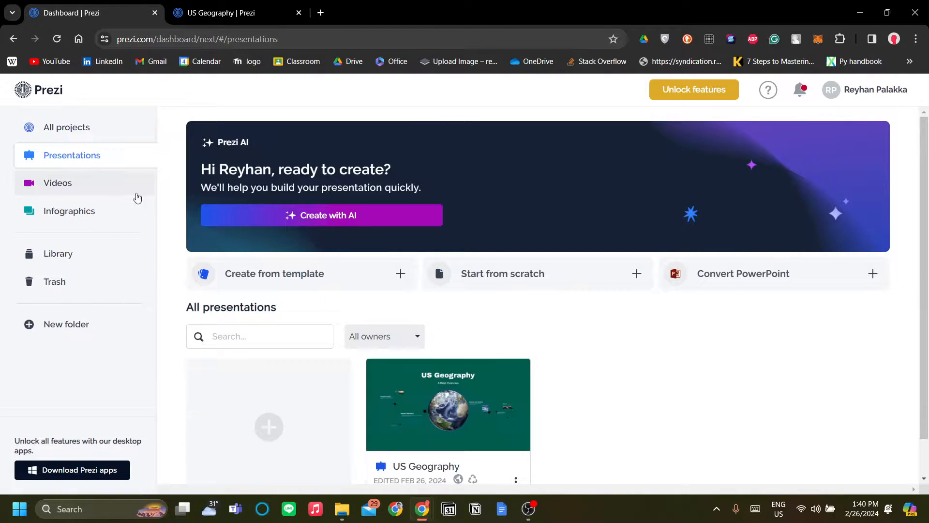
click(73, 183)
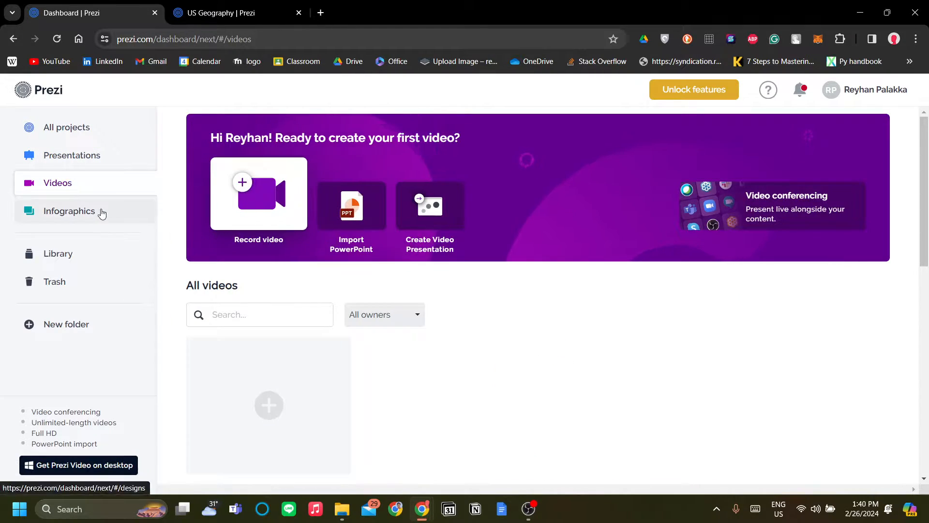
click(99, 209)
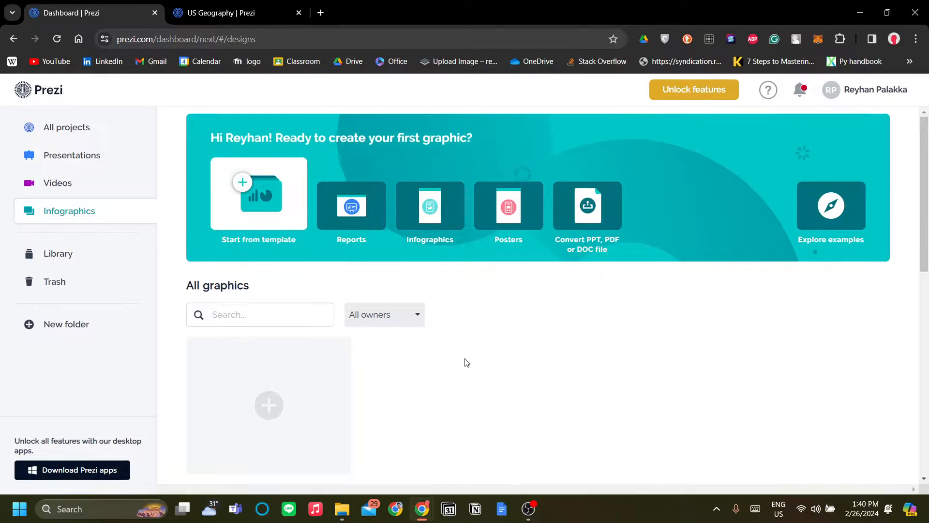
scroll(462, 361, down, 1)
scroll(466, 357, up, 1)
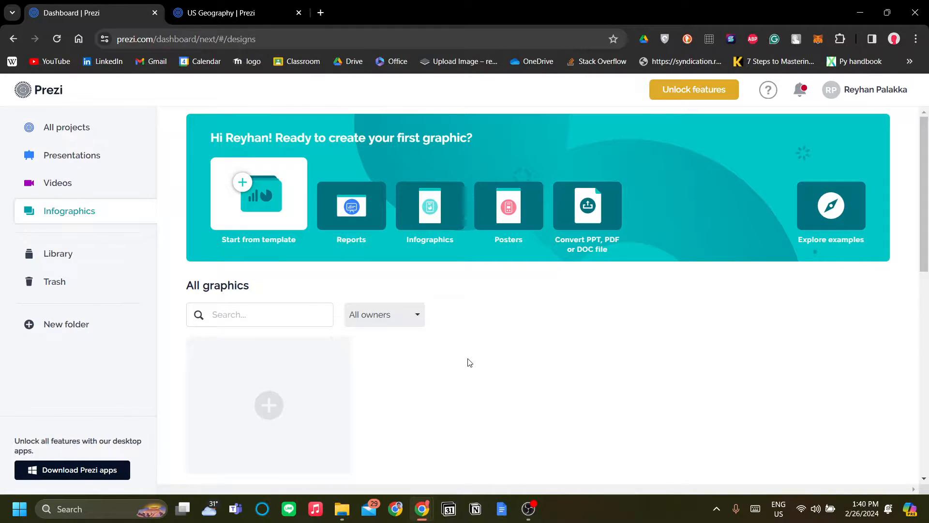
click(99, 159)
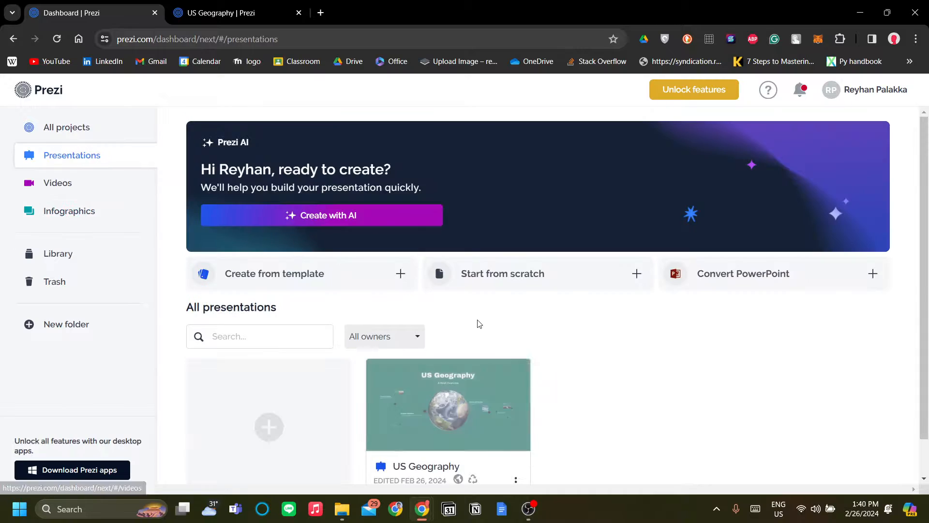
scroll(478, 323, down, 1)
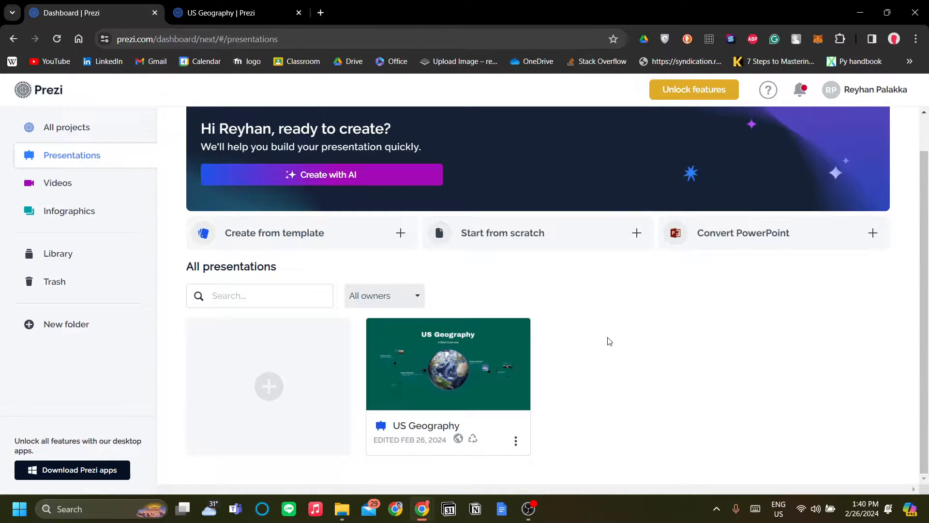
Step: Switch to the open US Geography presentation and preview its Geographical Regions and Diverse Landscapes frames, finishing on the overview
click(245, 13)
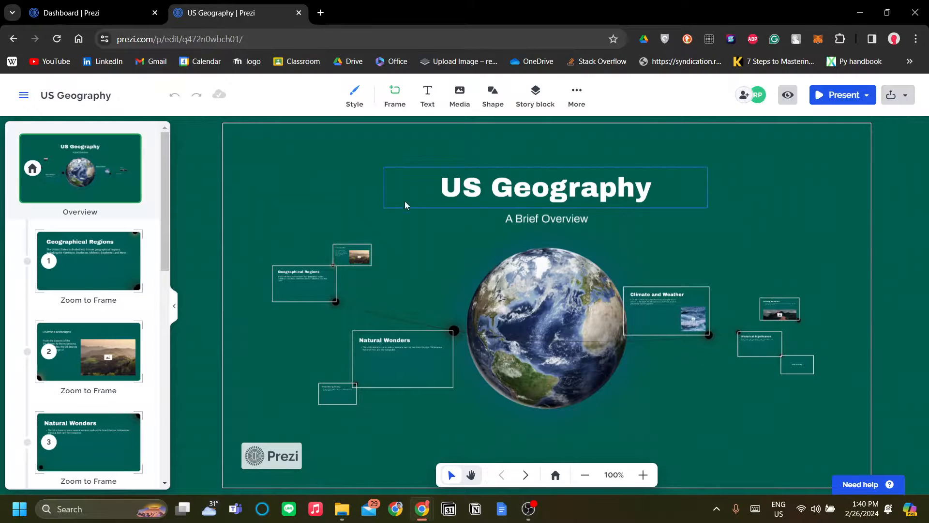
click(92, 262)
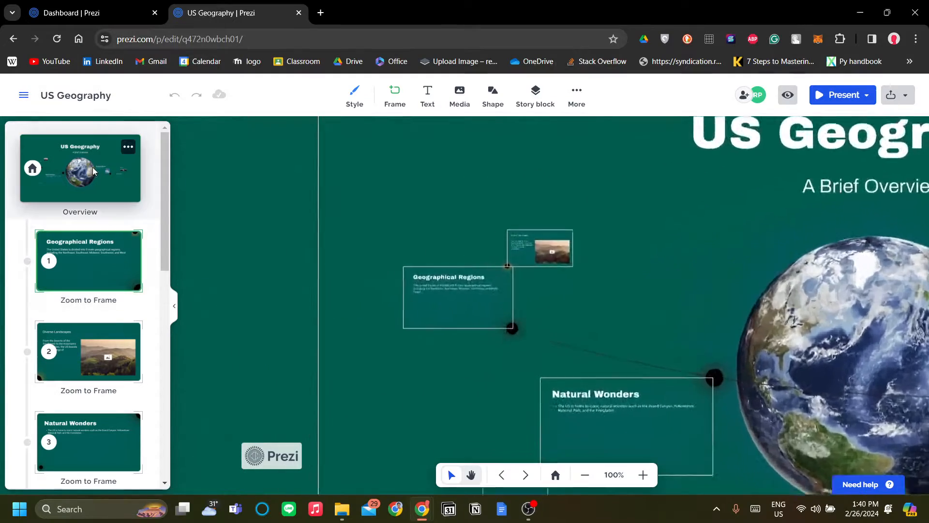
click(93, 171)
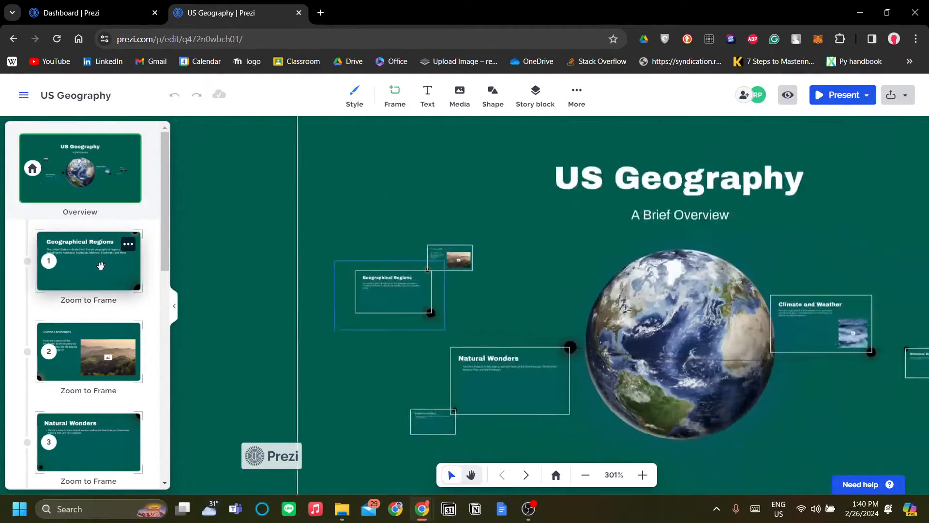
click(101, 265)
click(112, 333)
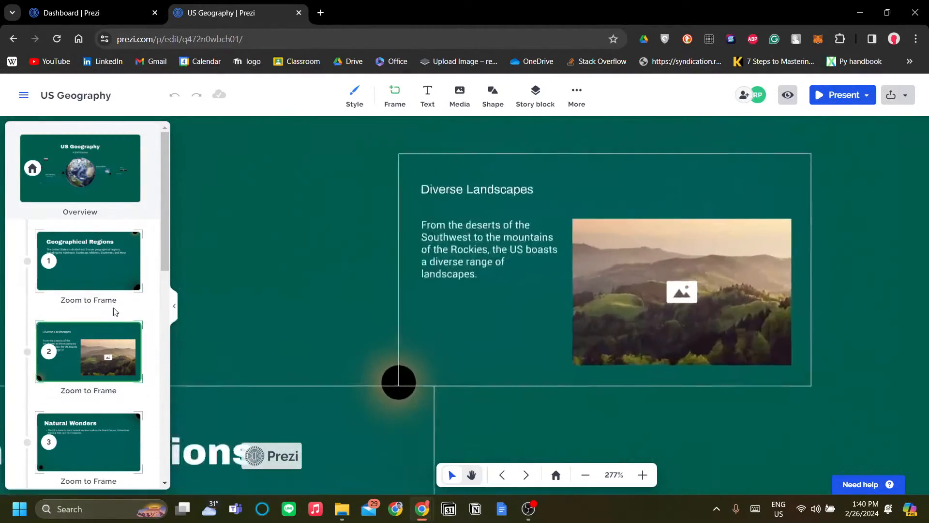
click(139, 270)
scroll(111, 339, down, 1)
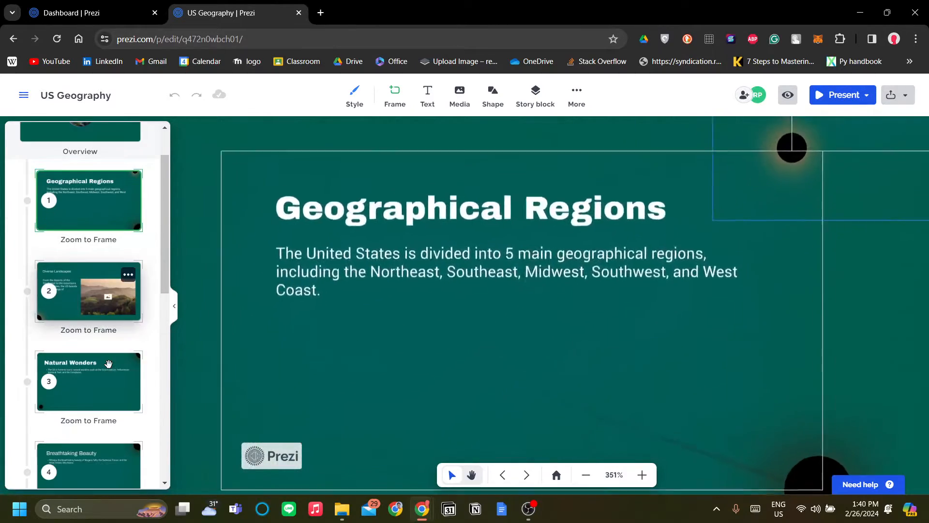
scroll(111, 338, up, 2)
click(112, 159)
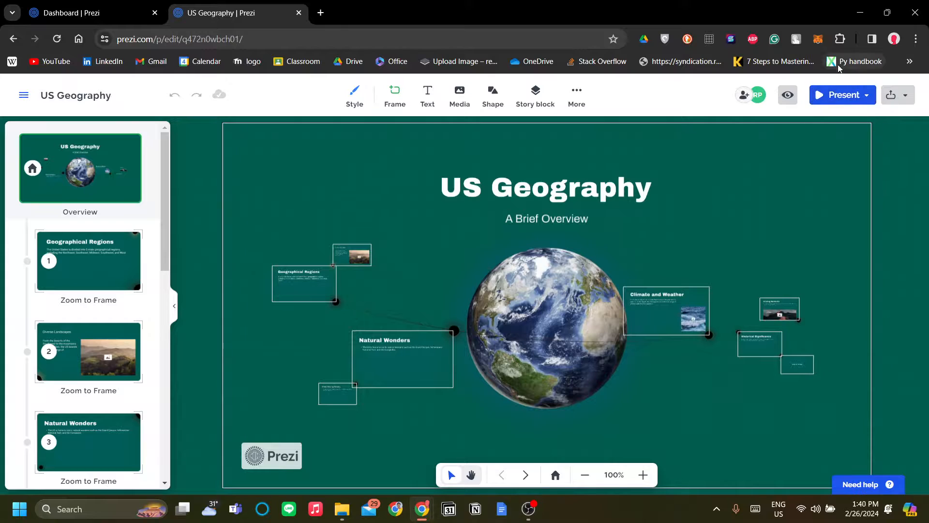
Step: Start the US Geography presentation in full screen with the free watermark option
click(837, 95)
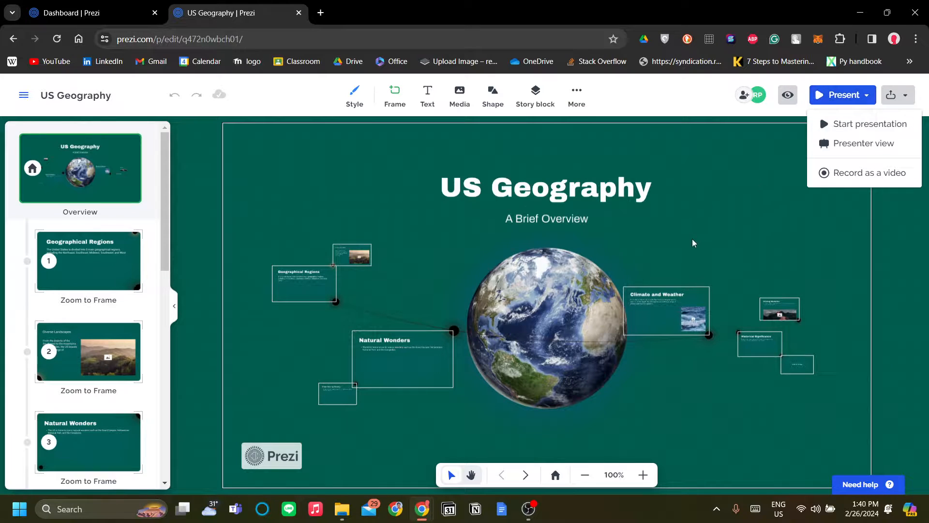
click(854, 127)
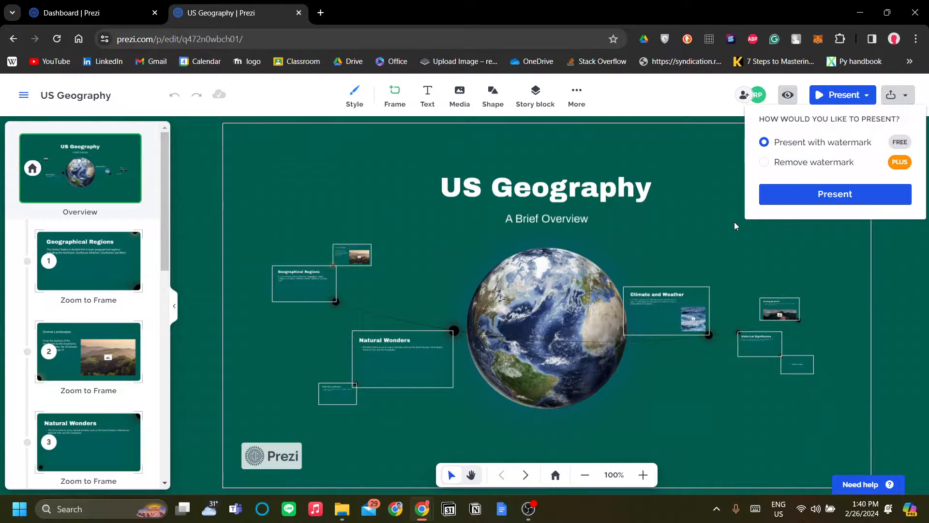
click(835, 193)
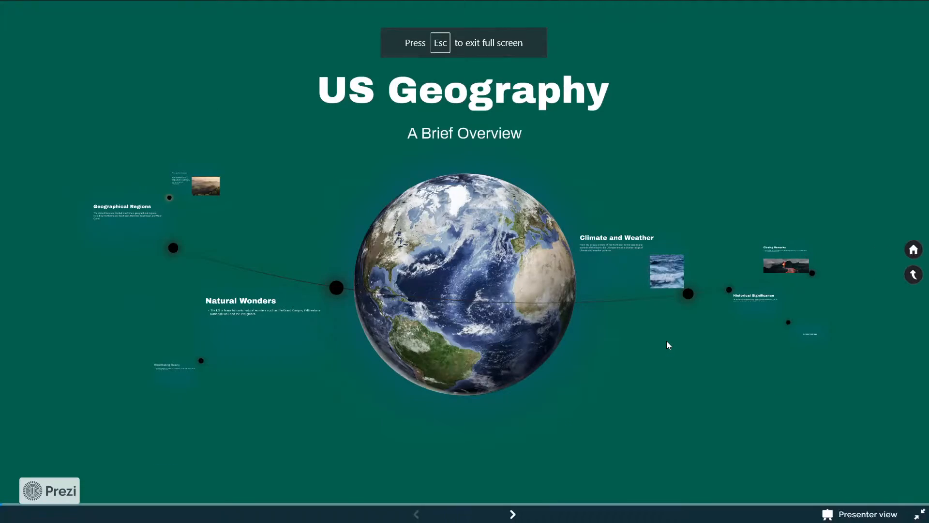
Step: Advance through the slides as far as Historical Significance, exit full screen and view the whole canvas in the editor
key(Right)
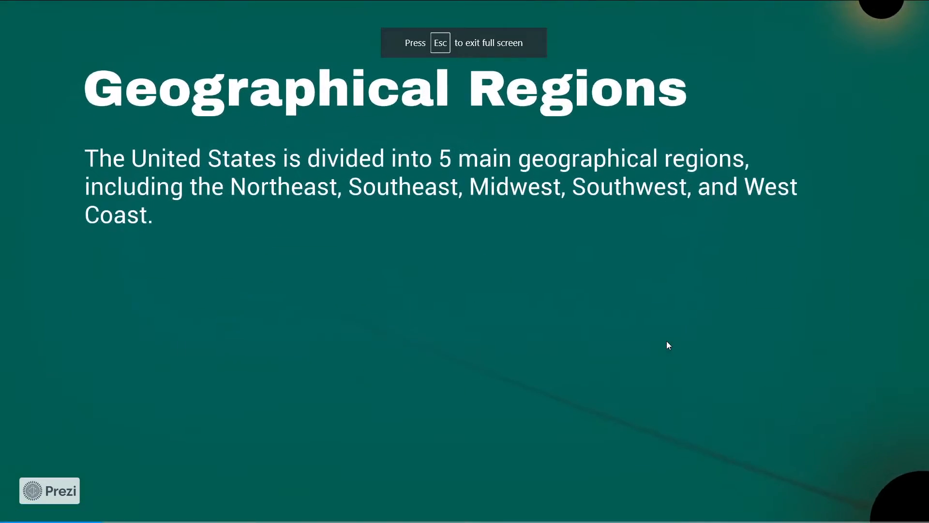
key(Right)
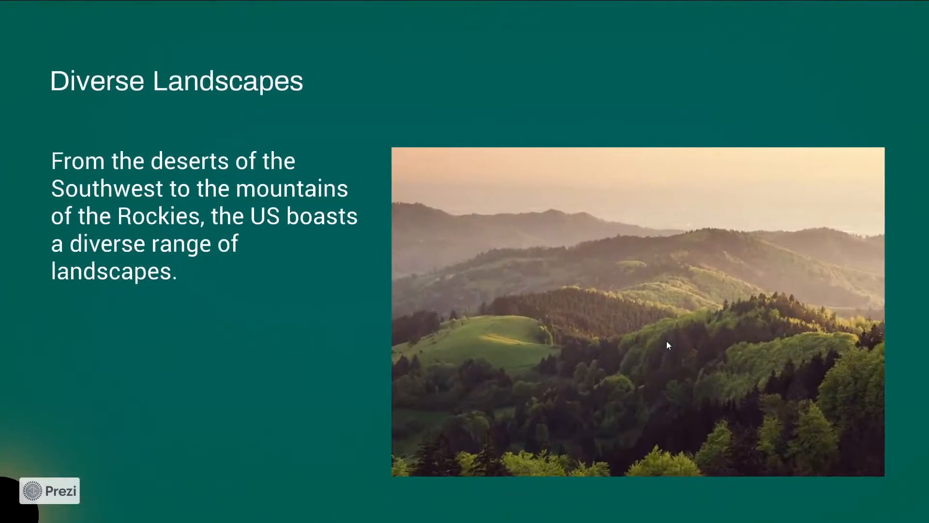
key(Right)
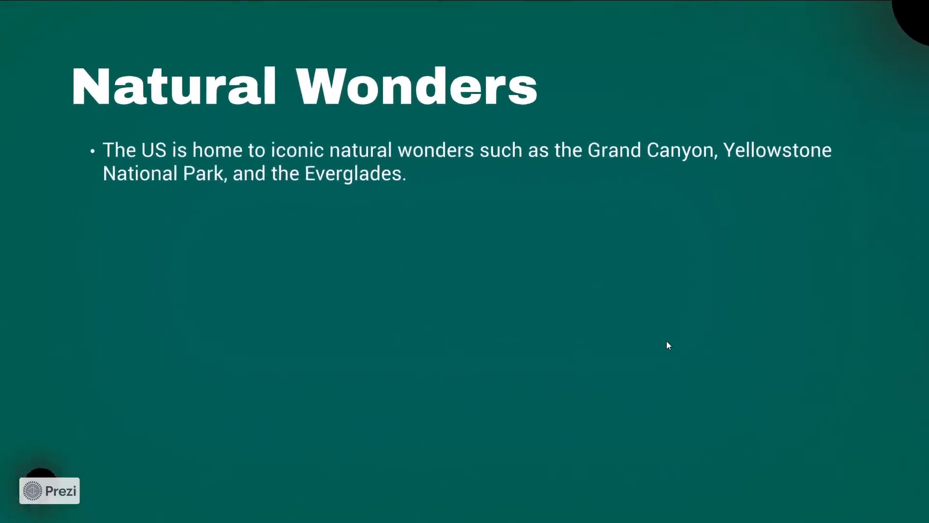
key(Right)
key(Right)
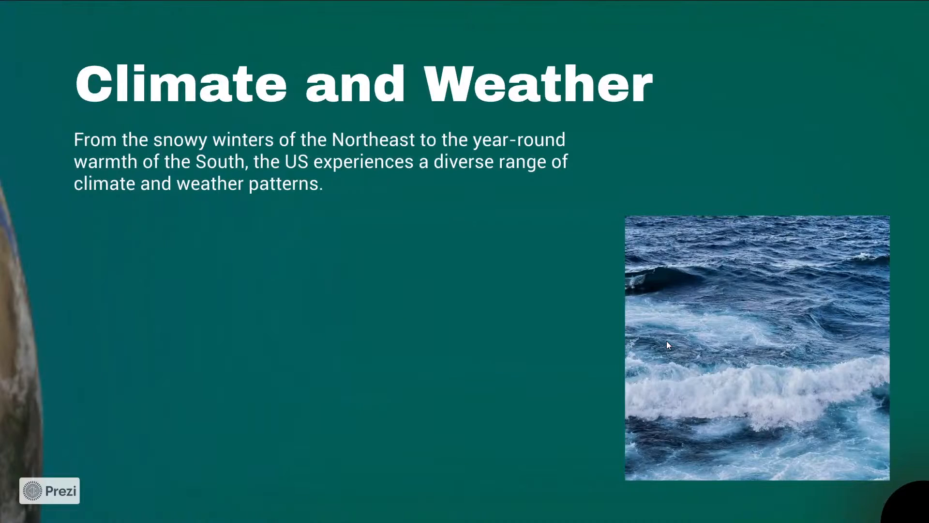
key(Right)
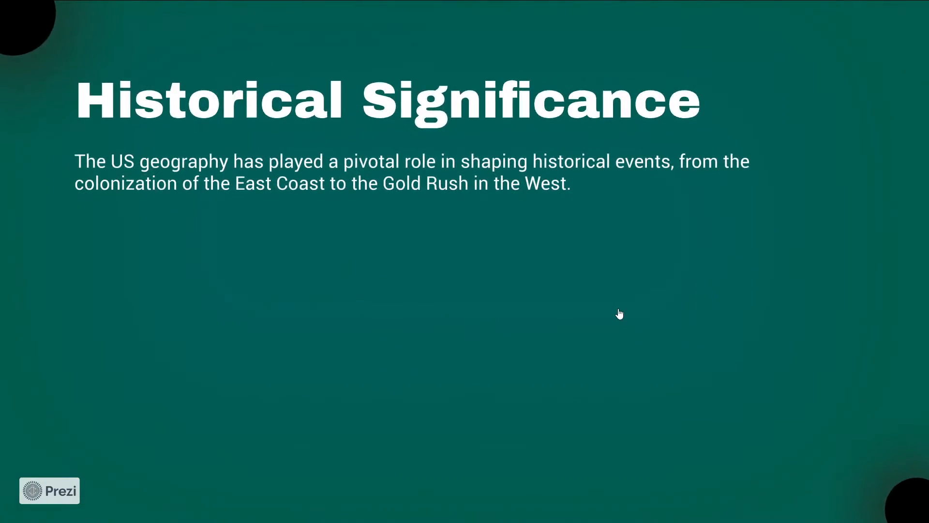
key(Escape)
scroll(523, 274, down, 5)
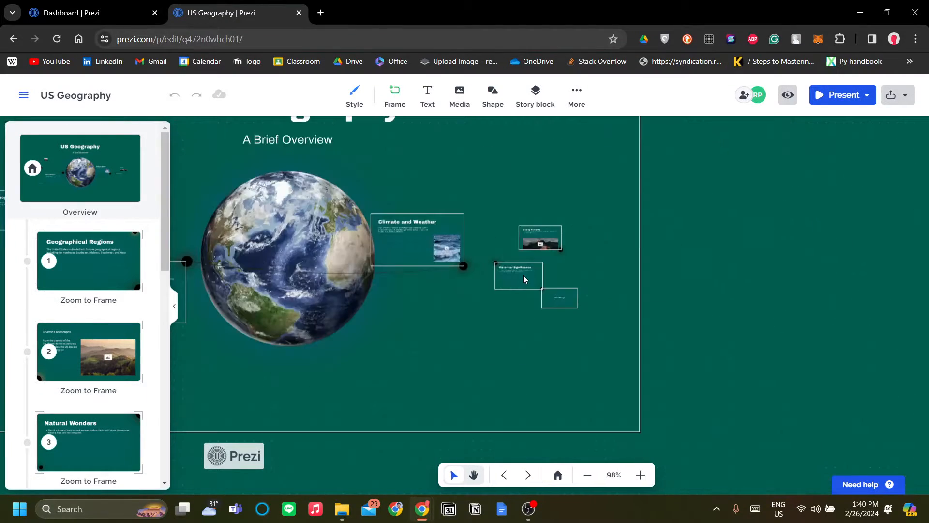
drag(389, 197, 613, 251)
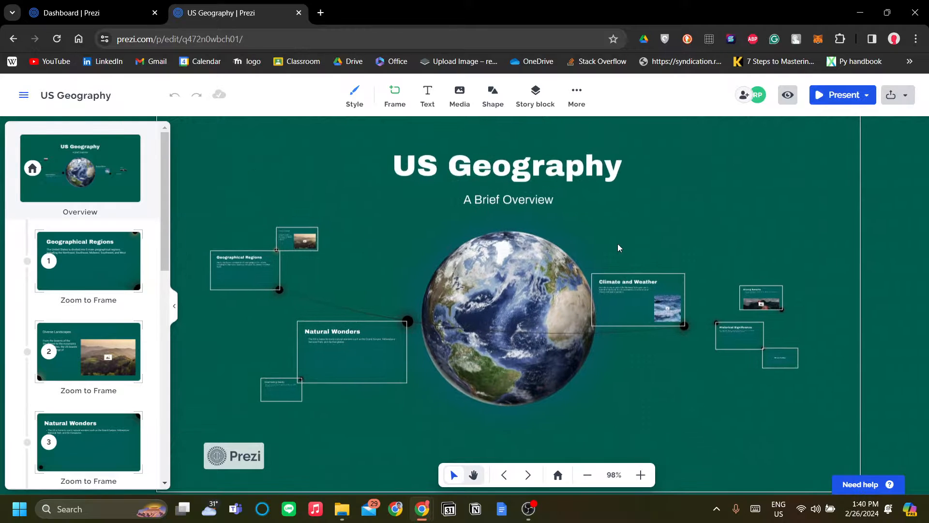
Step: Return to the dashboard and look over All projects and the creation options for presentations
click(93, 4)
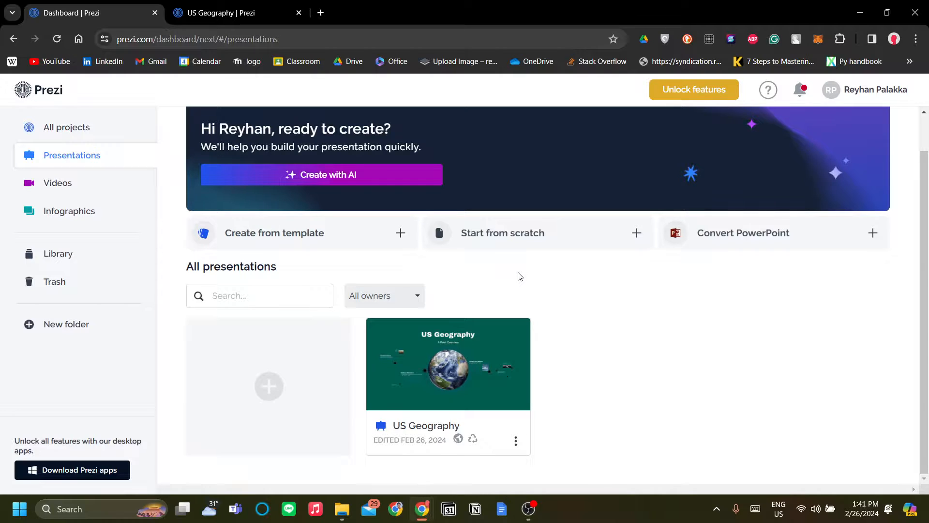
scroll(517, 278, up, 1)
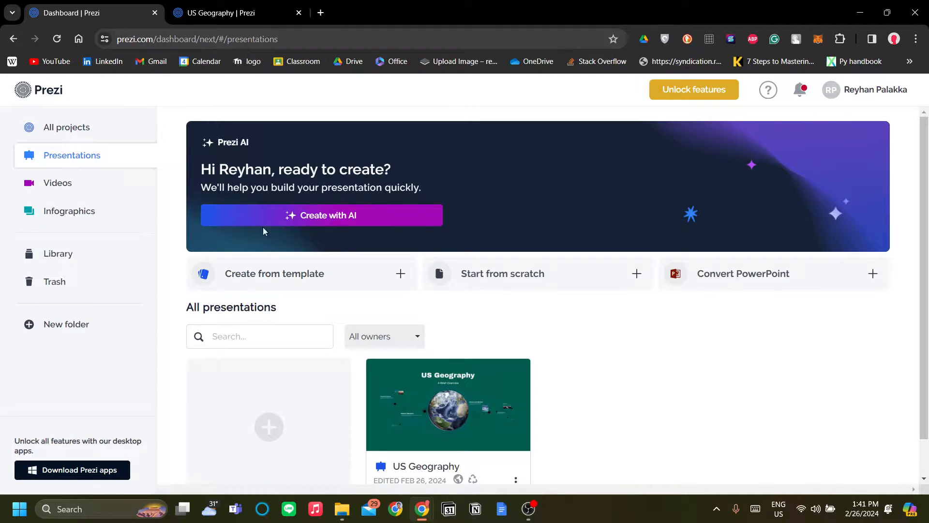
click(89, 127)
click(102, 154)
scroll(554, 307, down, 1)
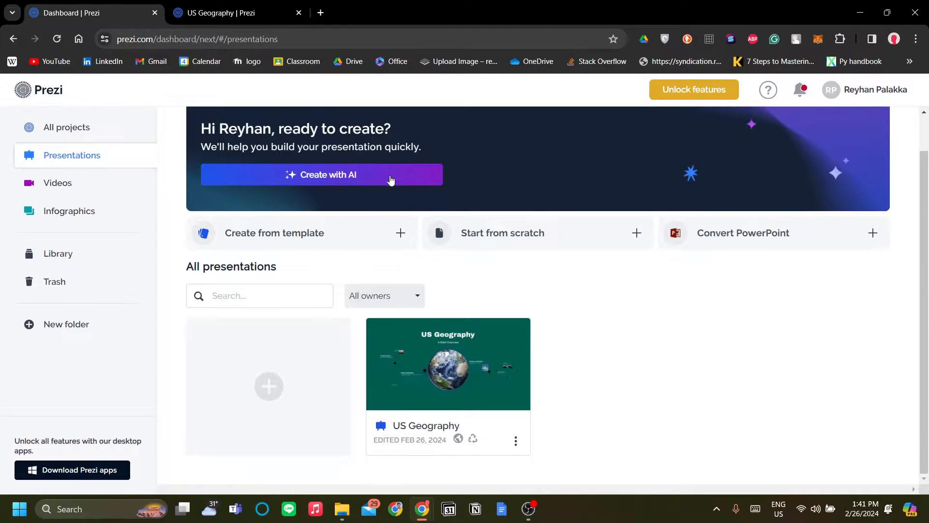
scroll(404, 198, up, 1)
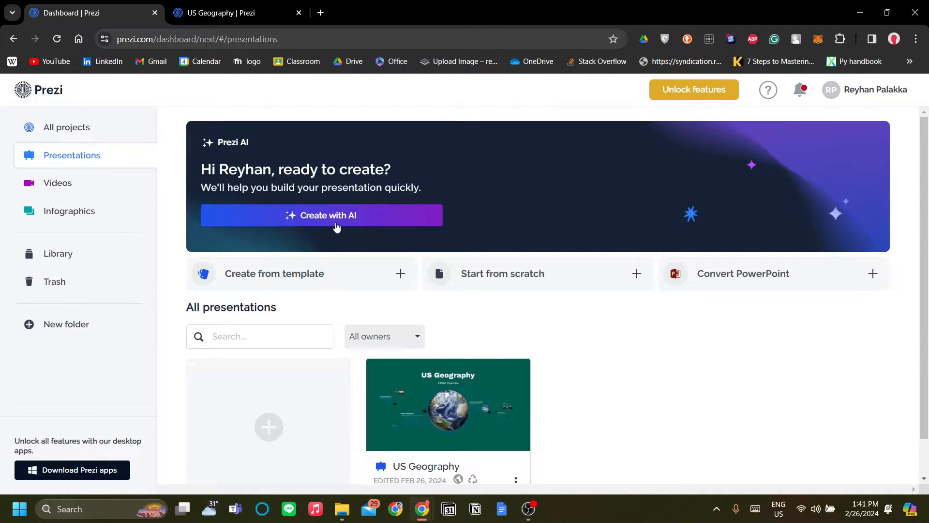
Step: Create a new presentation with Prezi AI, titled "90s BMW cars and why they're great", and continue to its details
click(337, 224)
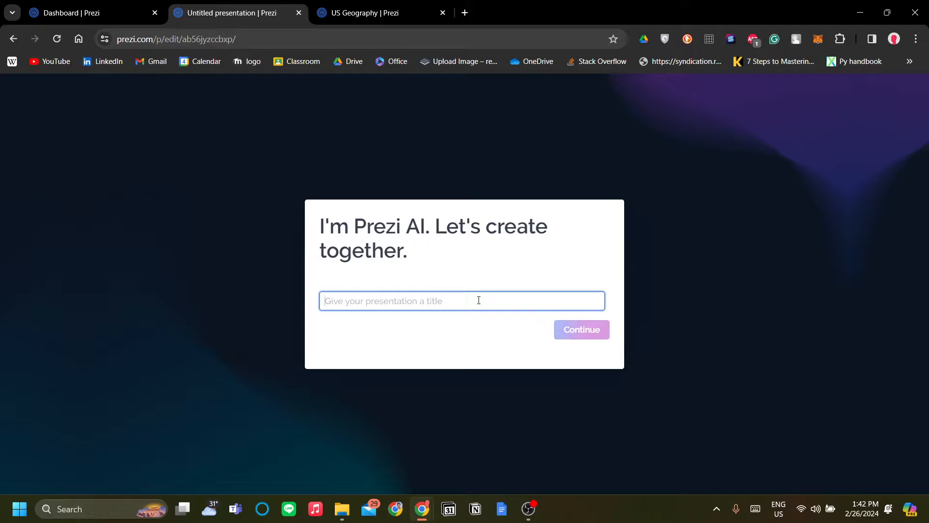
text(9)
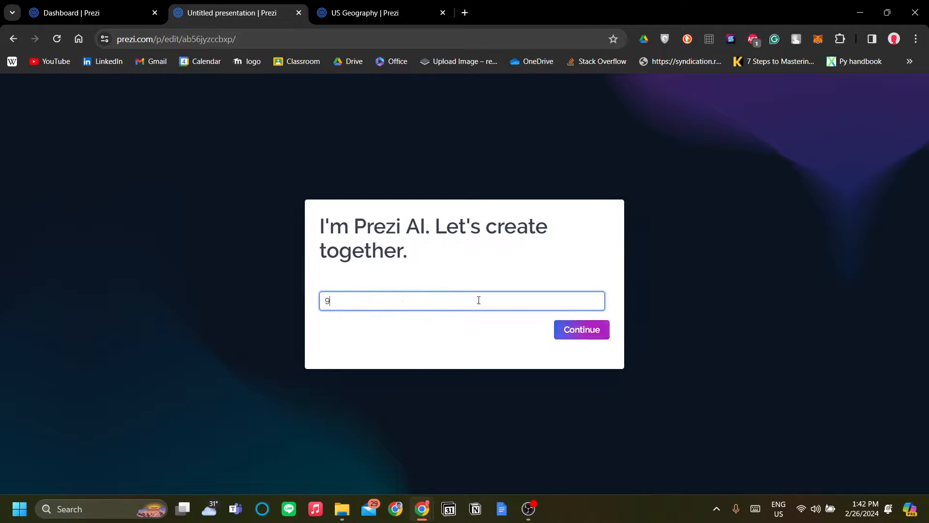
text(0s BMW car)
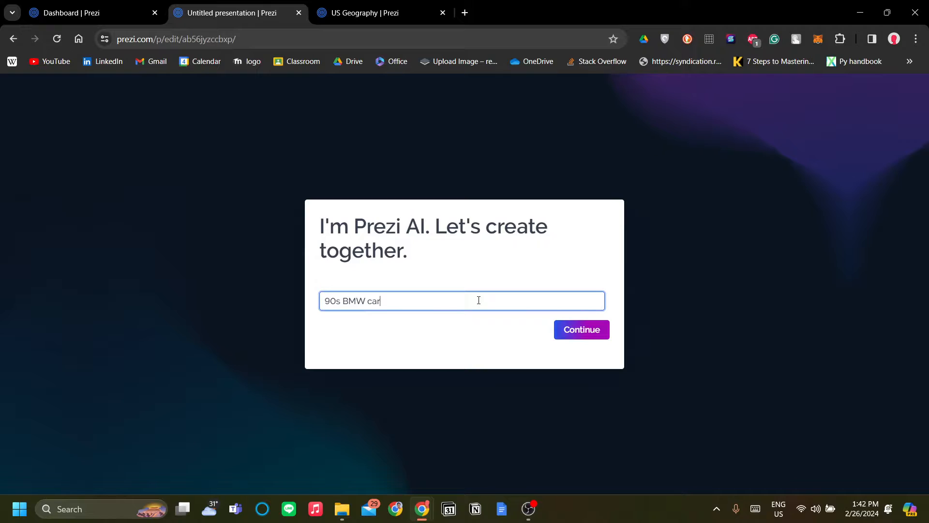
text(s and why ther)
text('re great)
click(588, 335)
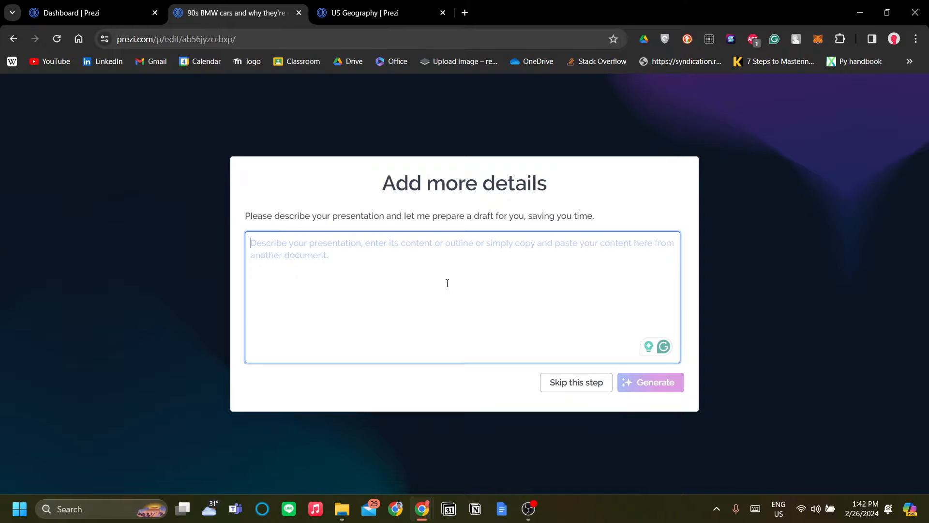
Step: Begin the presentation description with "I want to show the advantages and how the 90s BMWs are the best ever BMWs to be"
text(I want)
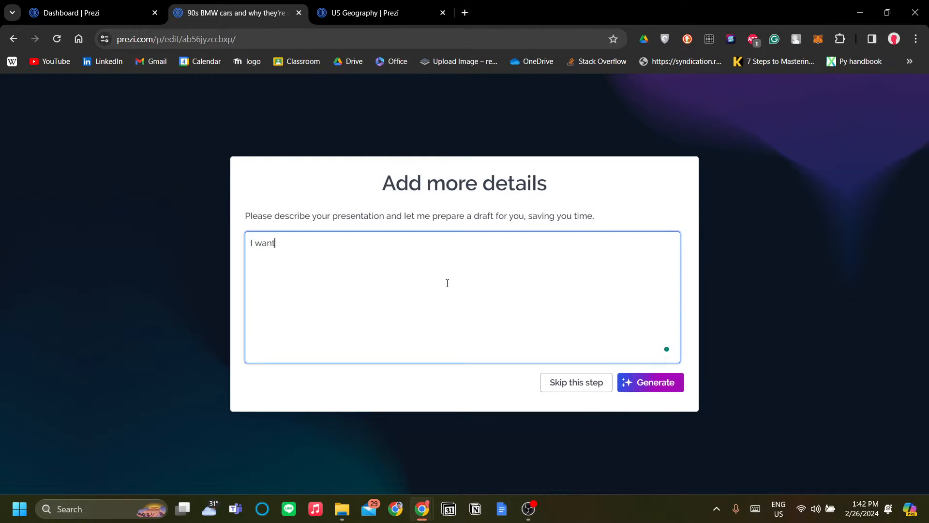
text( to show the advantages a)
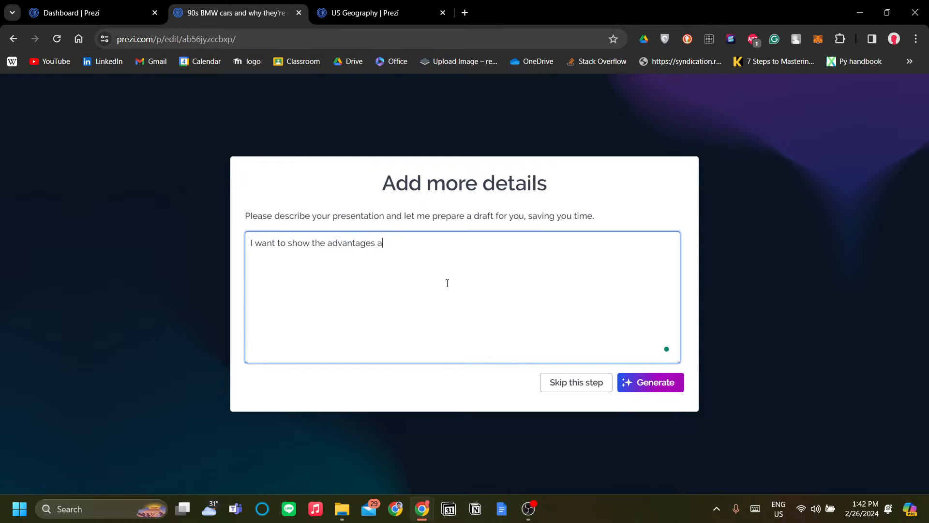
text(nd how the 90s BMWs ar)
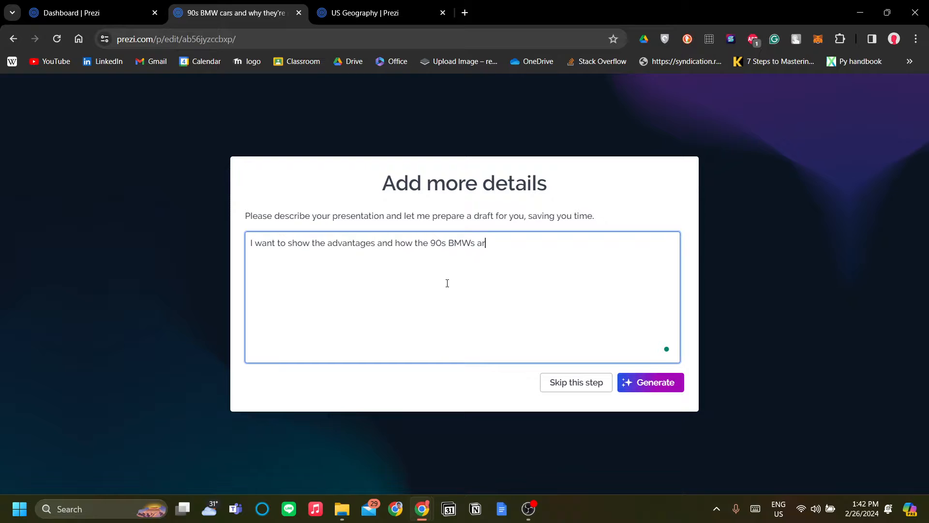
text(e the best )
text(ever BMW )
text( to be da)
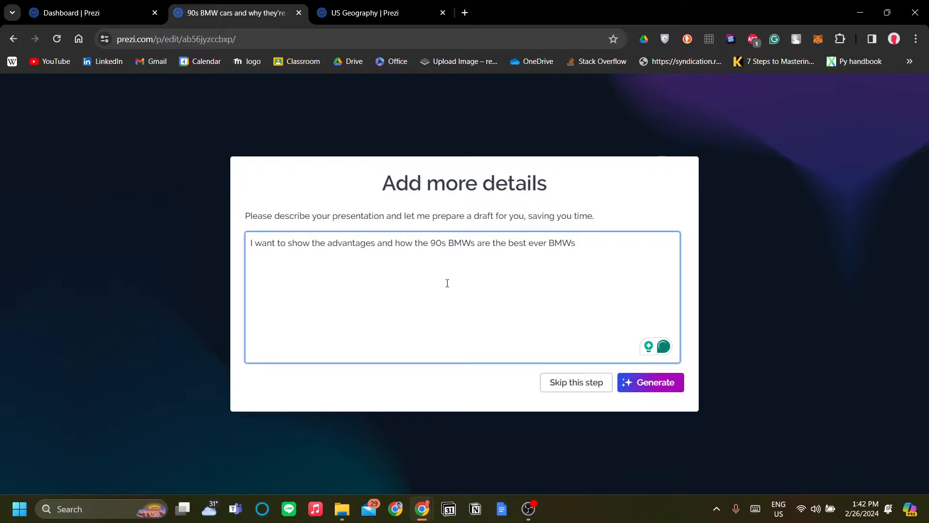
text(t)
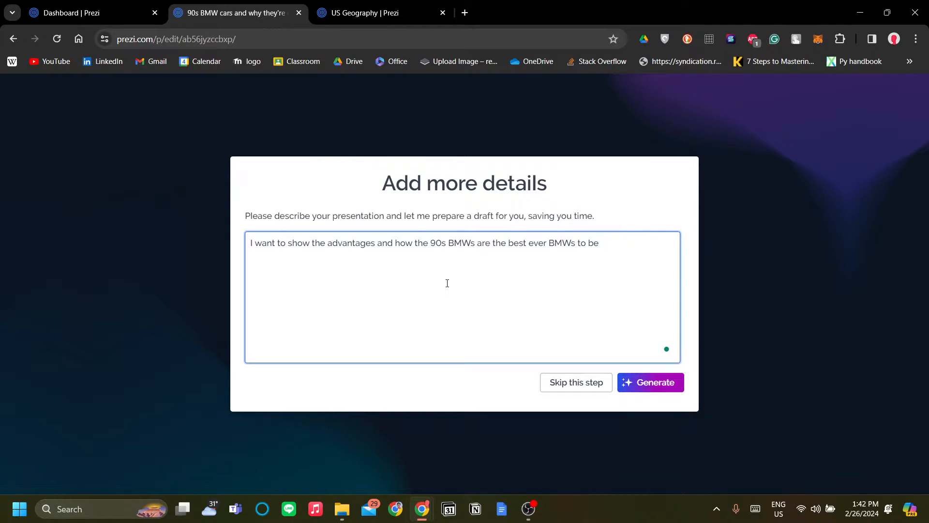
Step: Complete the description with "made, add informations on sales, their problems, and make it less than 10 slides" and generate the draft
text(made, add information)
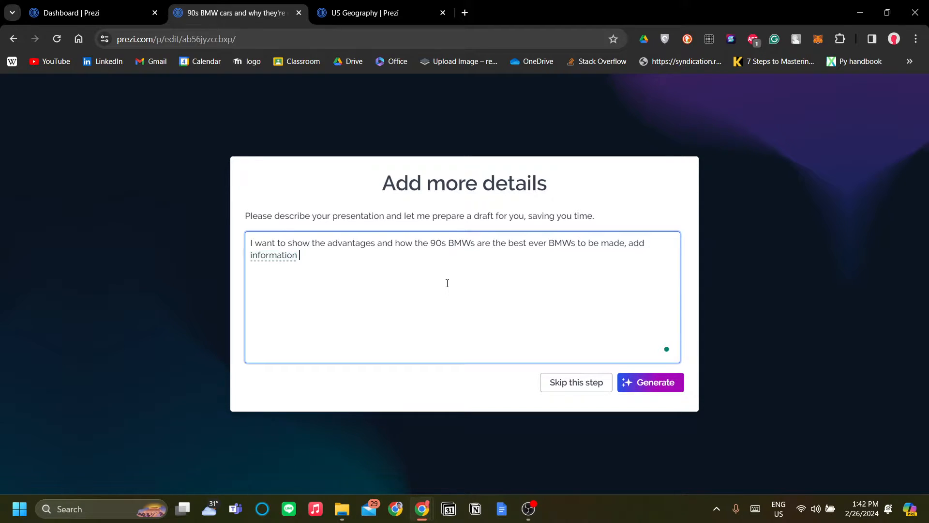
key(BackSpace)
text(s ons asales, their problems, and make)
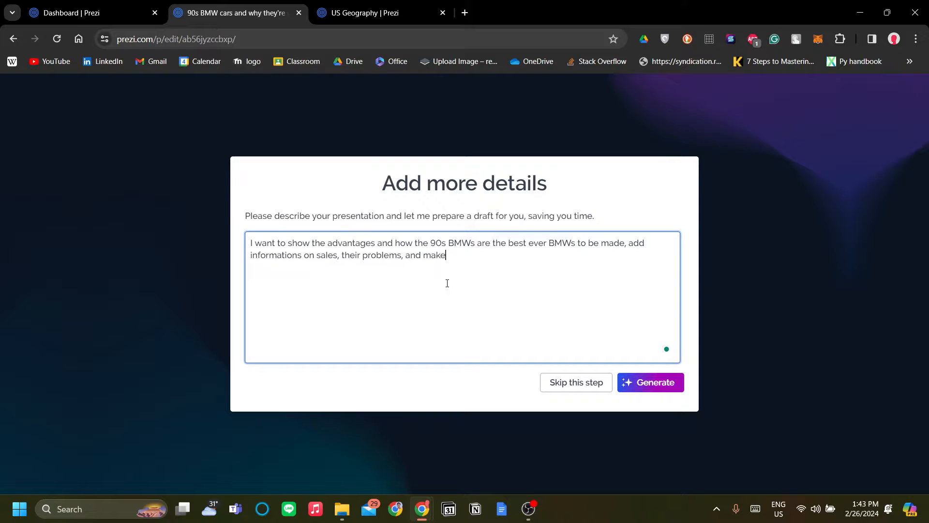
text( it less than 10 slides)
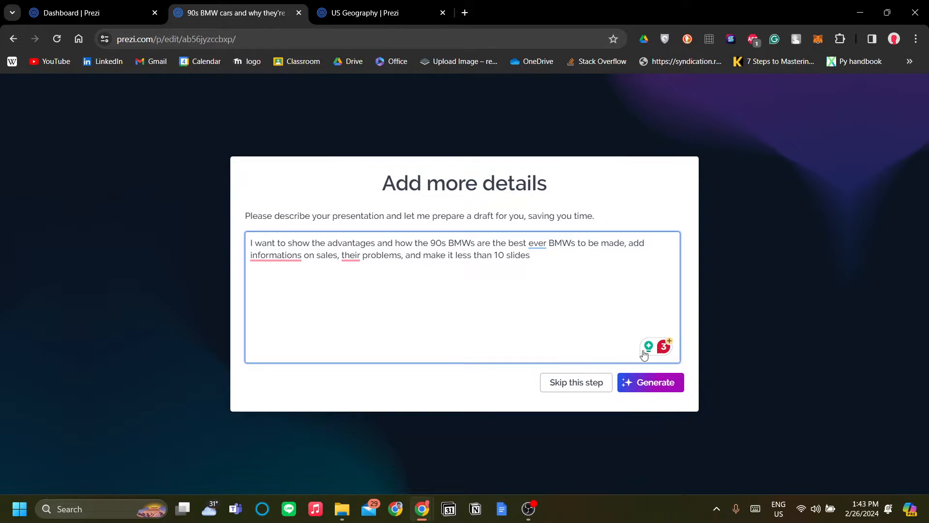
click(660, 386)
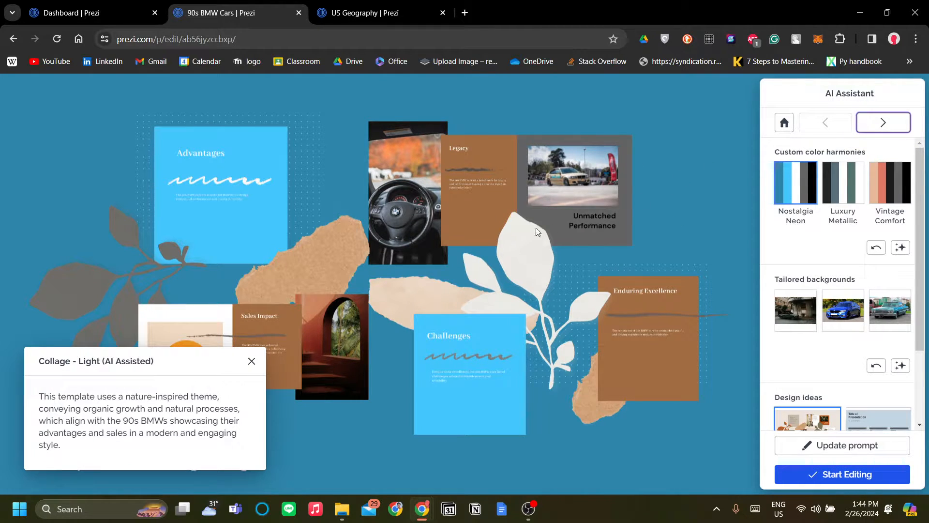
Step: Dismiss the template description, look over the AI Assistant's suggestions and apply the Luxury Metallic color harmony to the draft
click(252, 362)
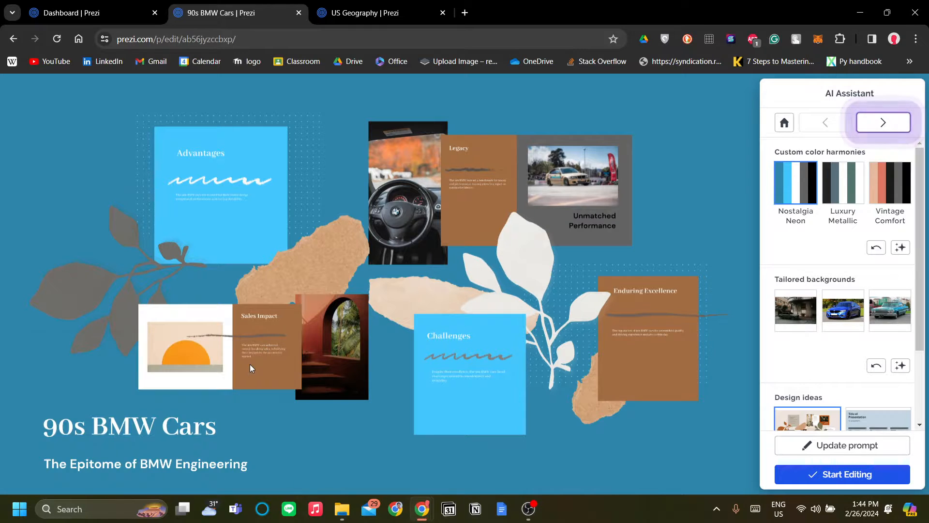
click(883, 122)
click(825, 122)
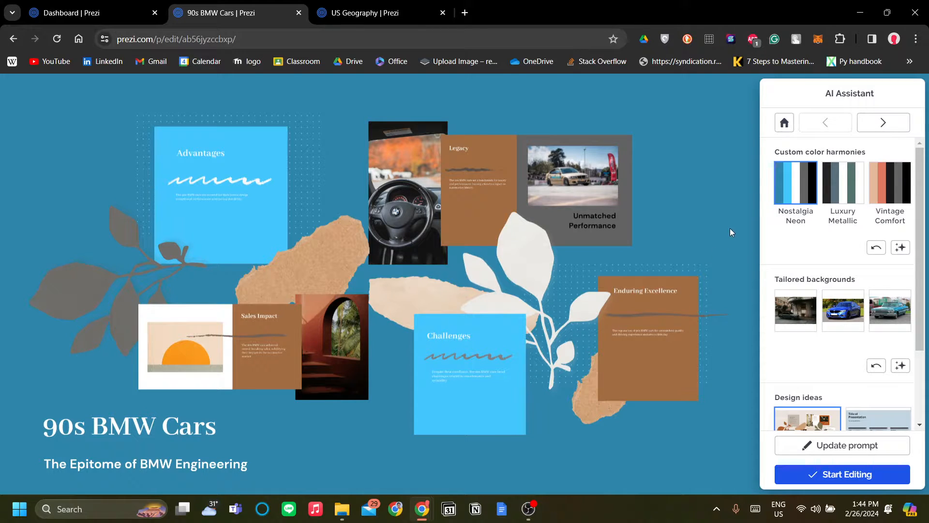
scroll(832, 355, down, 3)
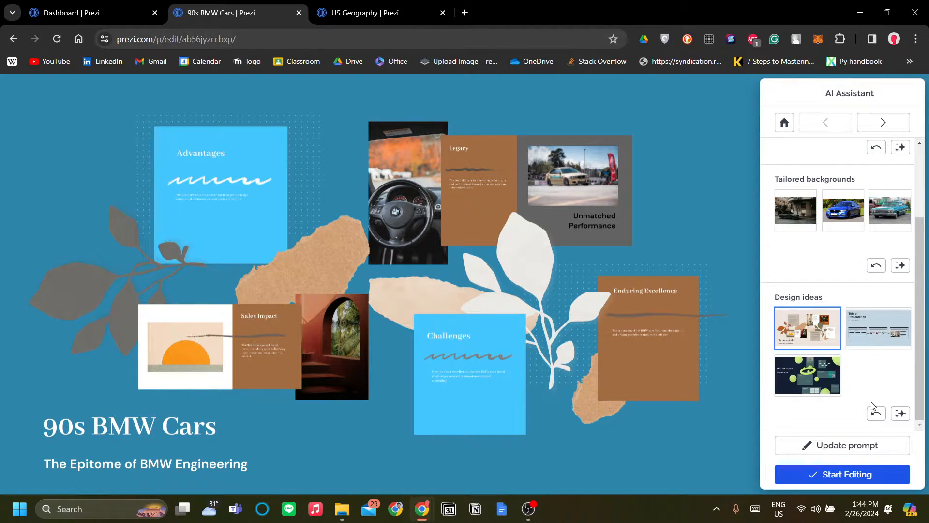
scroll(871, 400, up, 2)
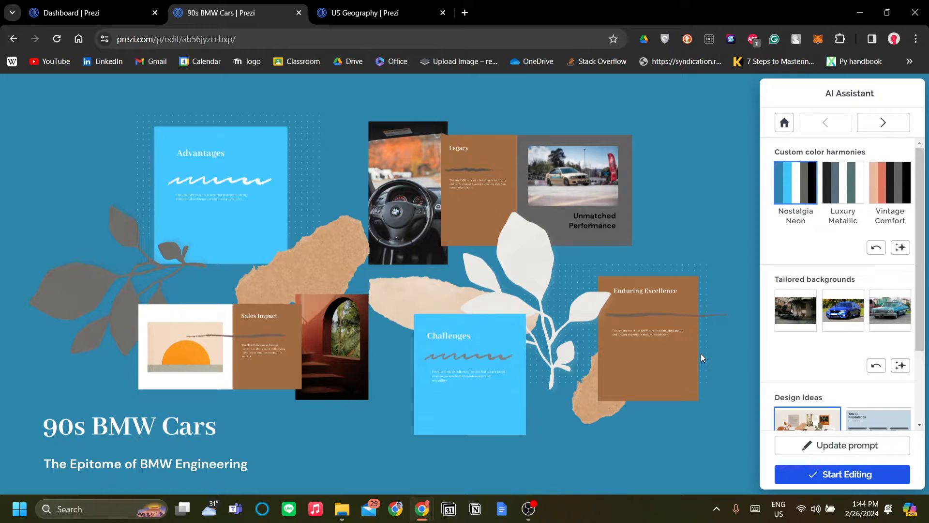
scroll(805, 308, down, 3)
scroll(837, 381, up, 3)
click(848, 190)
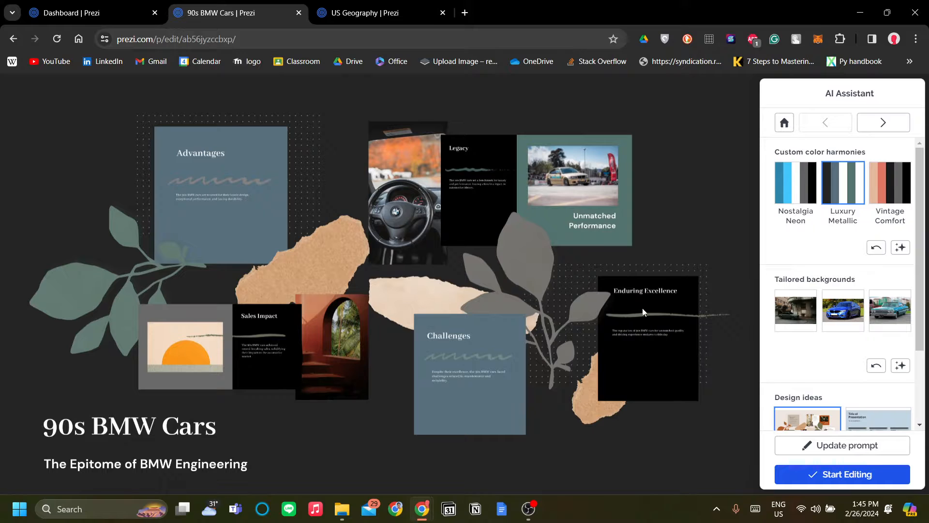
Step: Append ". Do not use floral themes, make the theme more automotive" to the prompt's description and regenerate the draft
scroll(809, 302, down, 2)
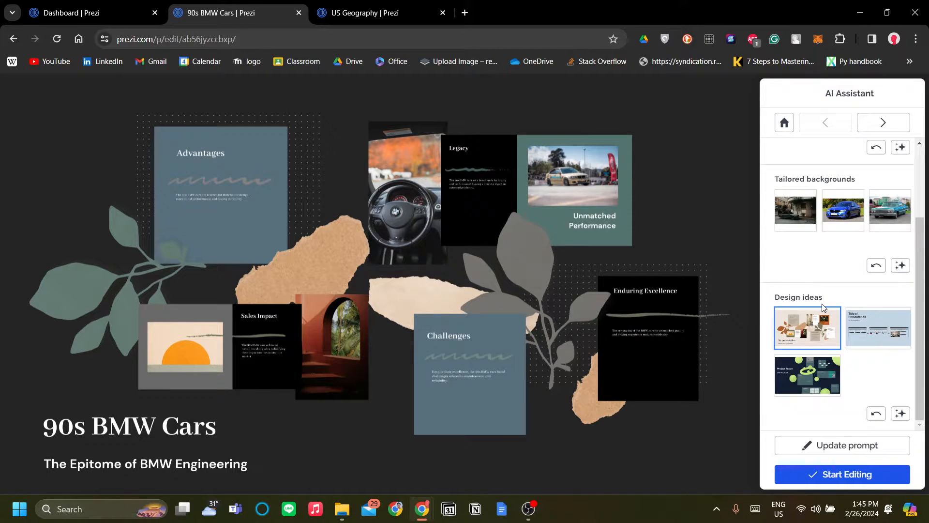
click(859, 444)
click(570, 156)
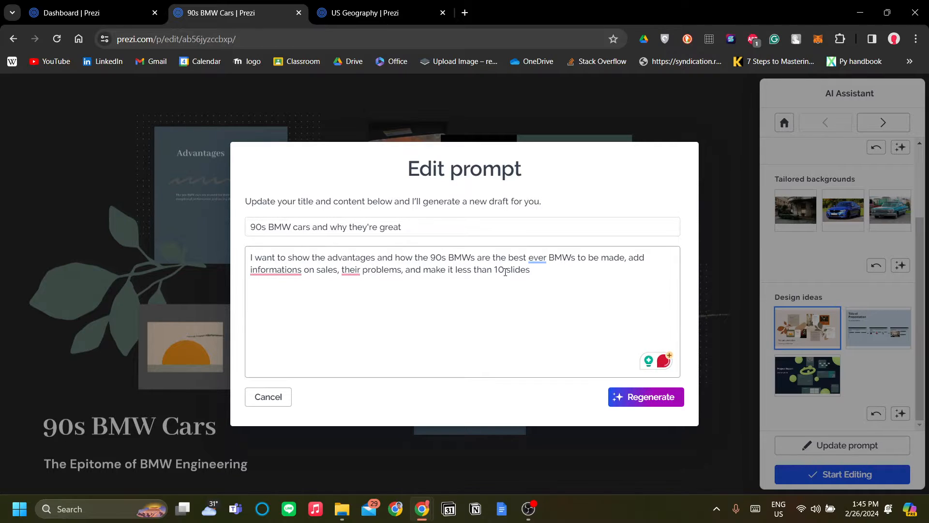
click(598, 280)
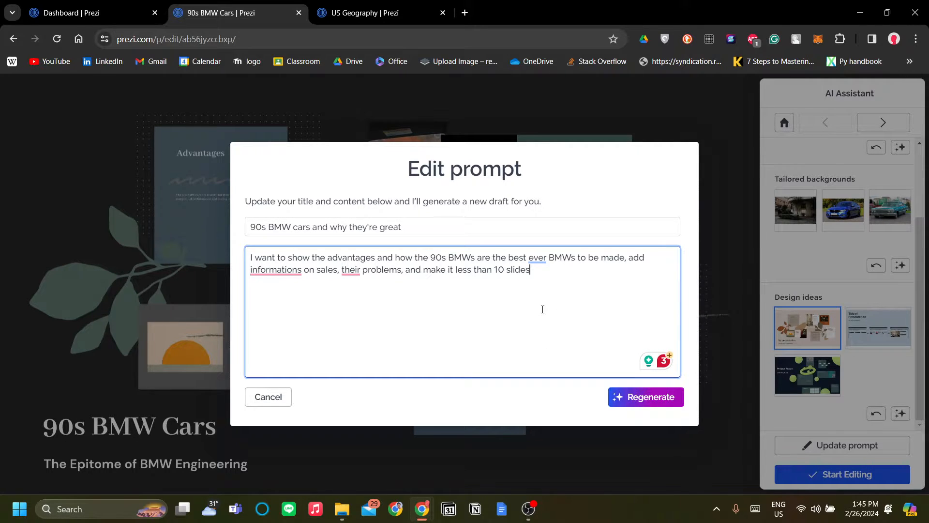
text(. Do n)
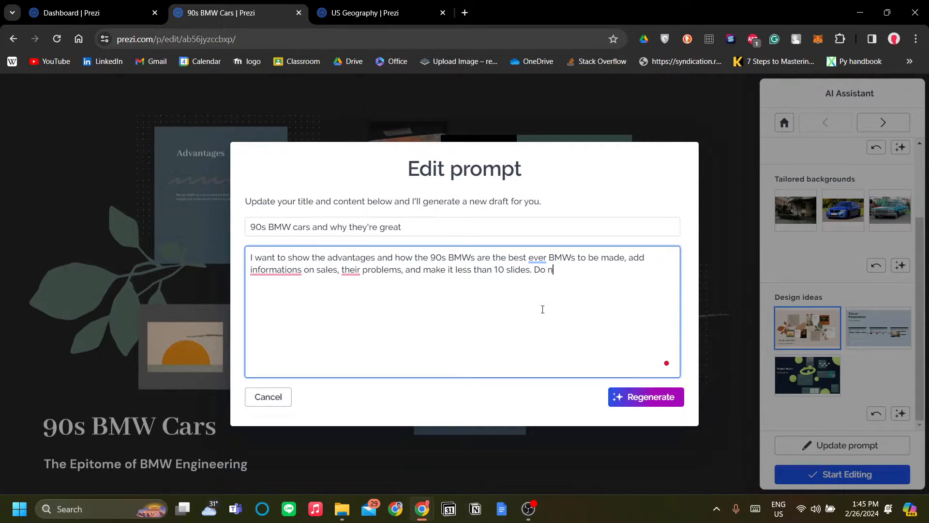
text(ot use)
key(BackSpace)
key(BackSpace)
text(al geh)
text(these)
key(BackSpace)
key(BackSpace)
text(mes, make the theme more )
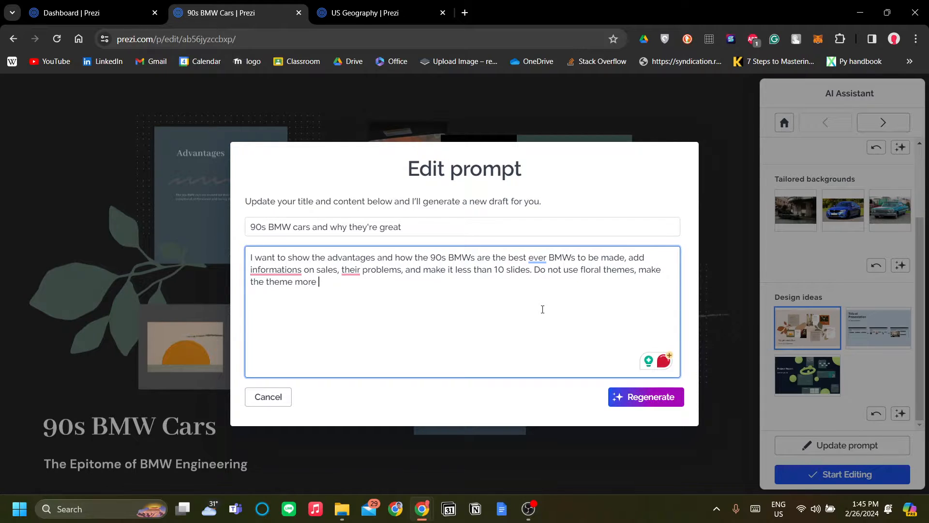
text(automotive)
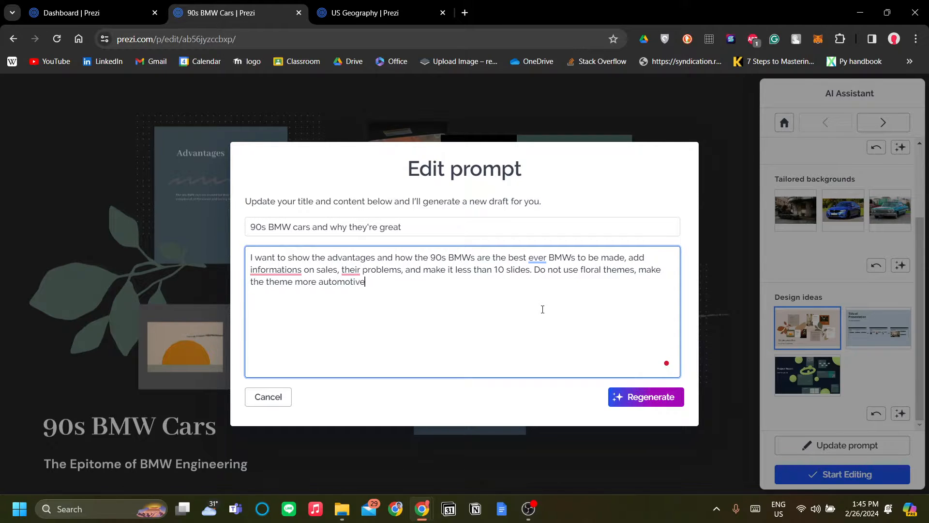
click(661, 406)
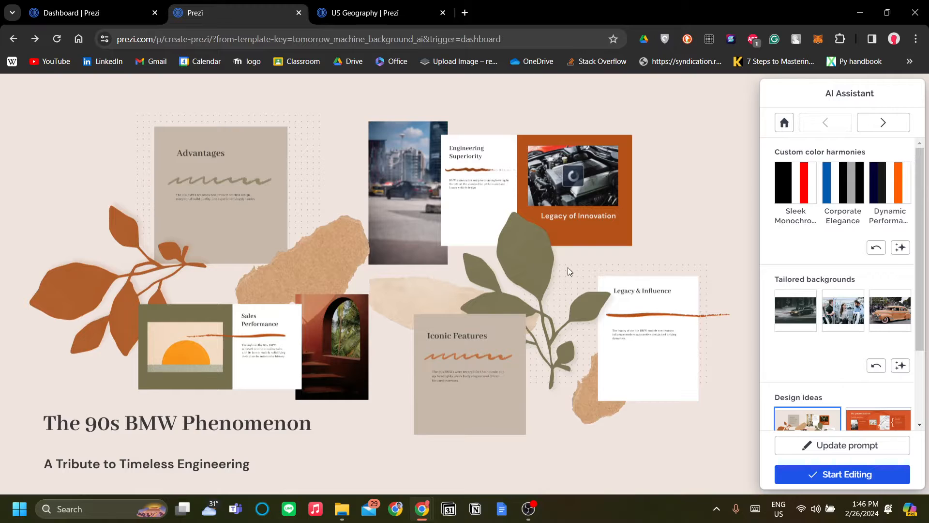
Step: Start editing the regenerated BMW draft and look over its canvas and the sequence of frames
click(833, 476)
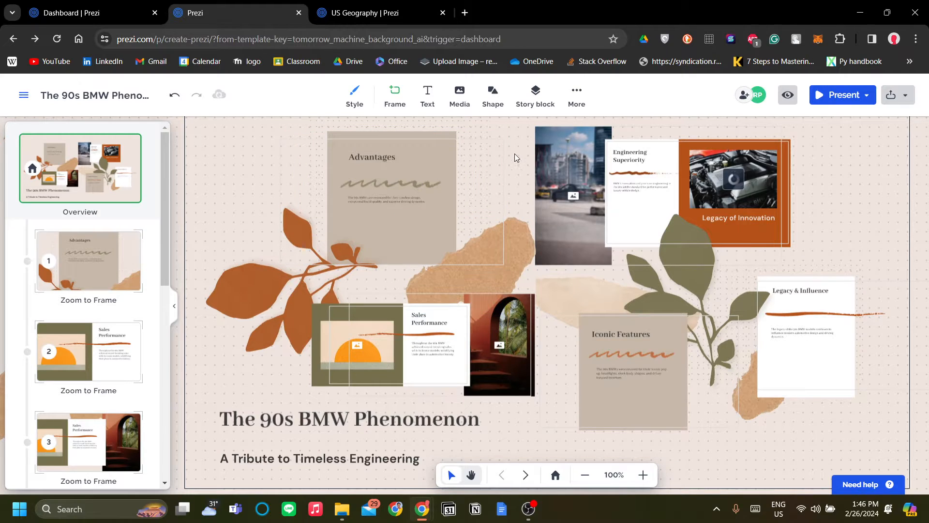
mouse_move(521, 159)
mouse_down()
mouse_move(500, 183)
mouse_move(509, 173)
mouse_up()
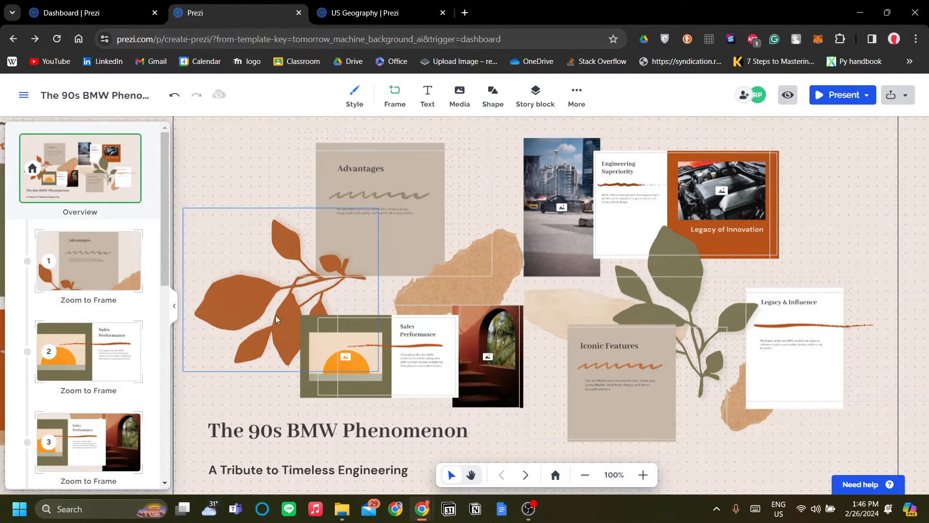
scroll(108, 310, down, 8)
scroll(73, 358, up, 8)
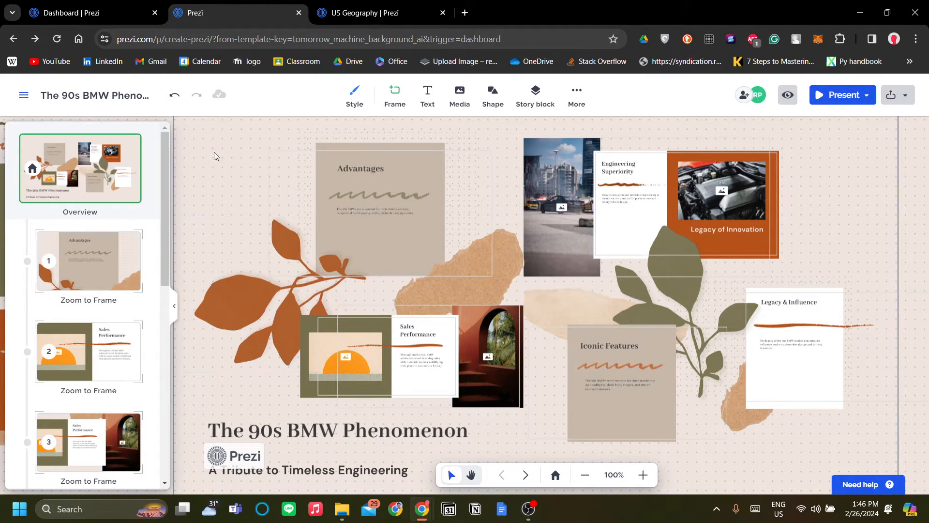
scroll(129, 265, down, 5)
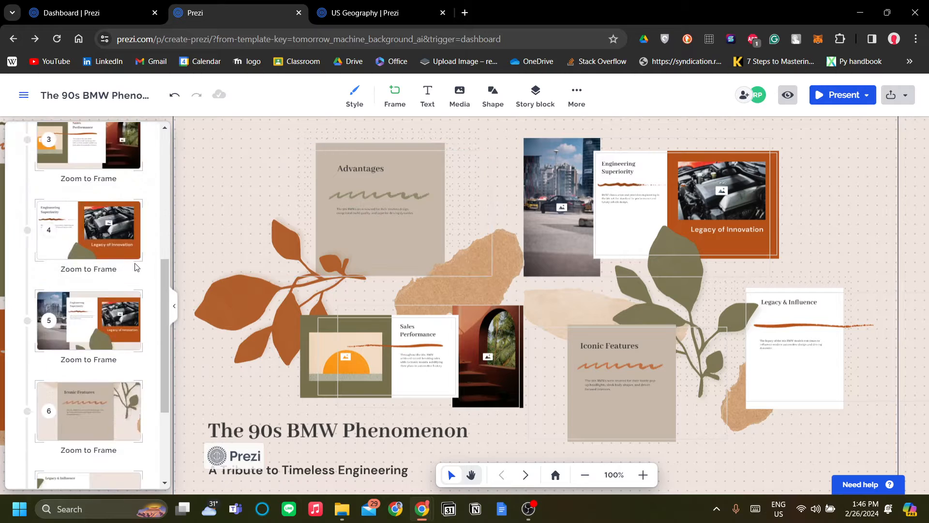
scroll(133, 256, up, 5)
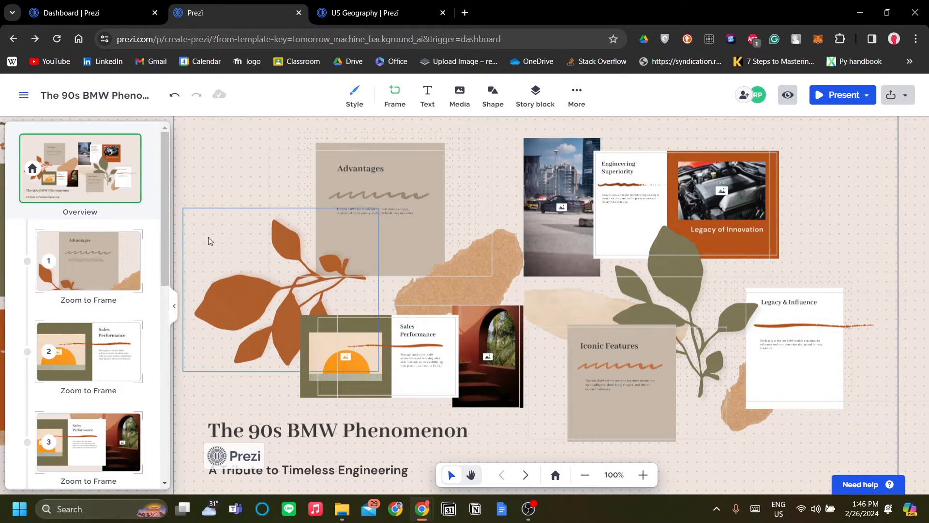
scroll(105, 249, down, 6)
scroll(108, 251, up, 6)
scroll(108, 250, down, 2)
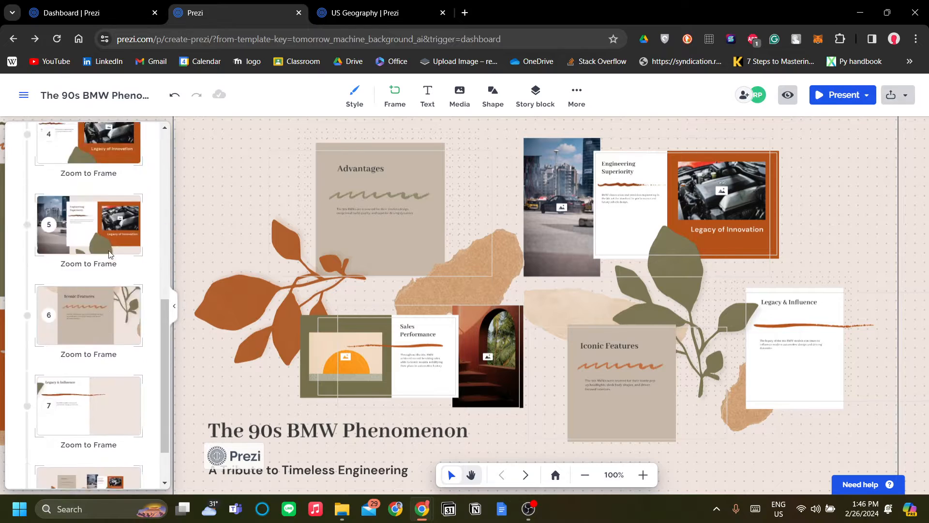
scroll(109, 250, up, 2)
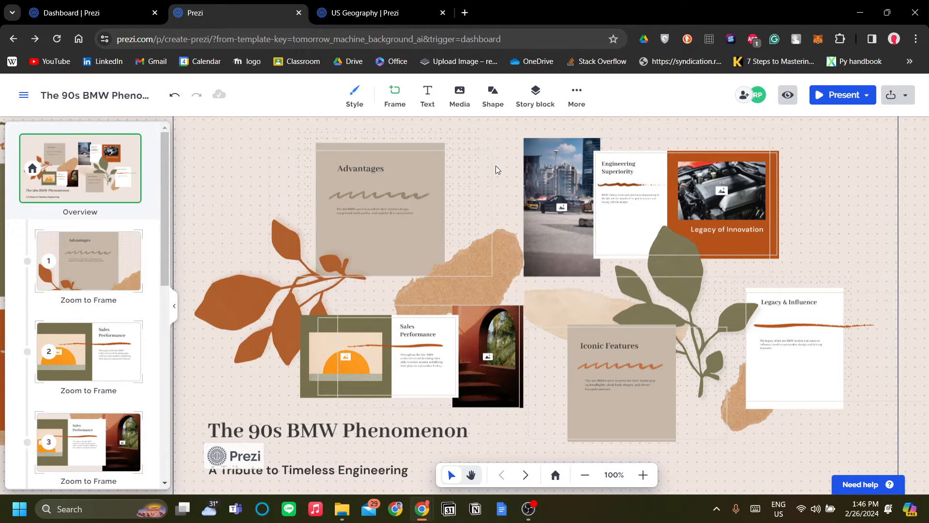
drag(495, 165, 482, 170)
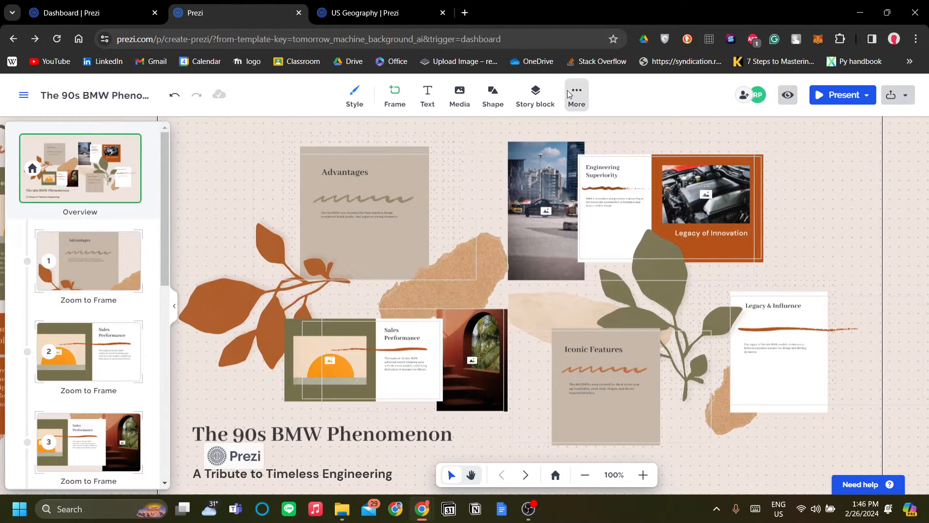
Step: Examine the additional topic, animation, notes and library options, and the actions available for the Advantages frame
click(576, 97)
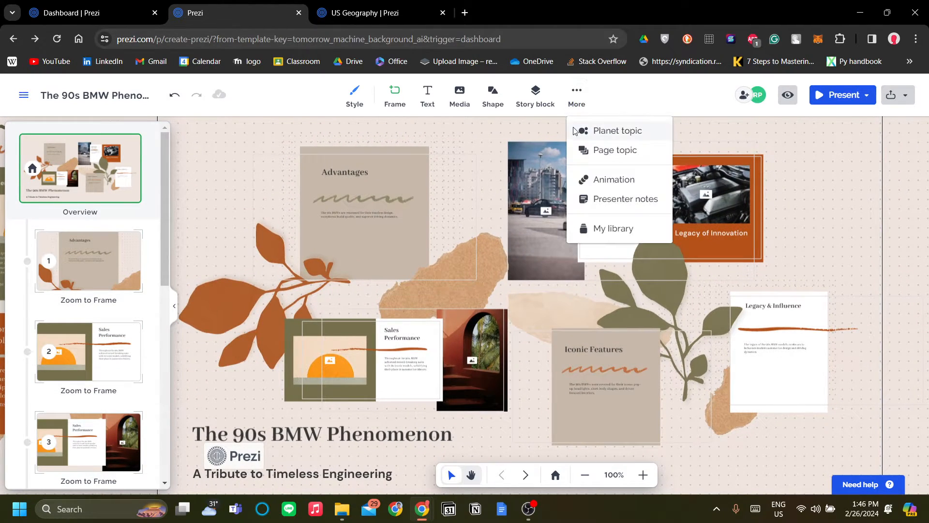
click(535, 123)
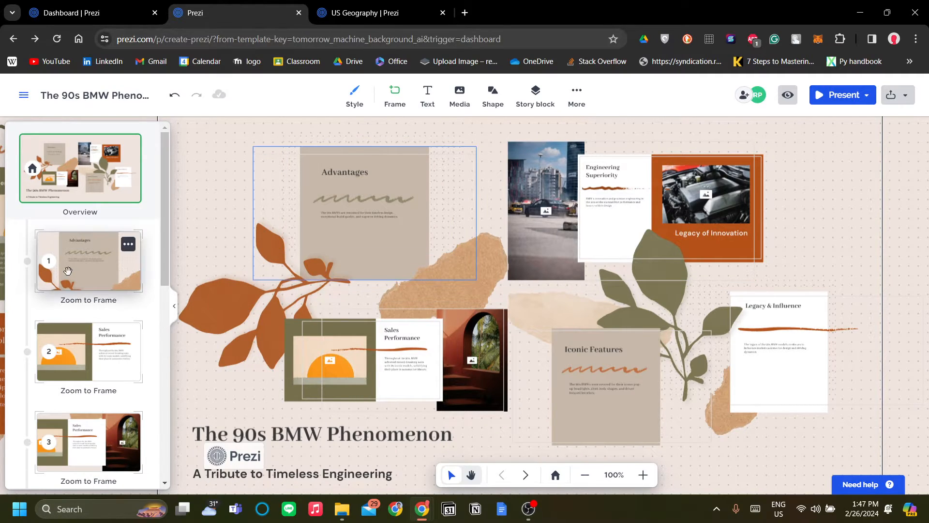
click(129, 245)
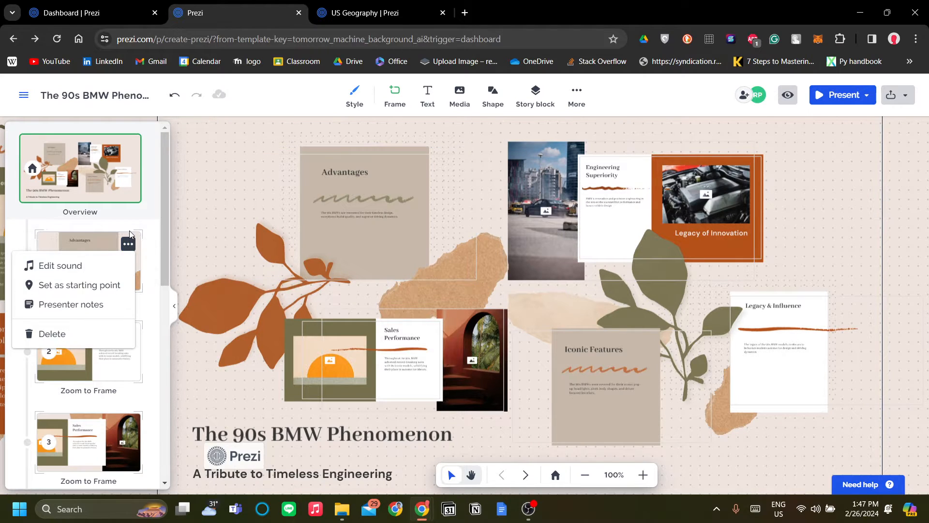
click(130, 231)
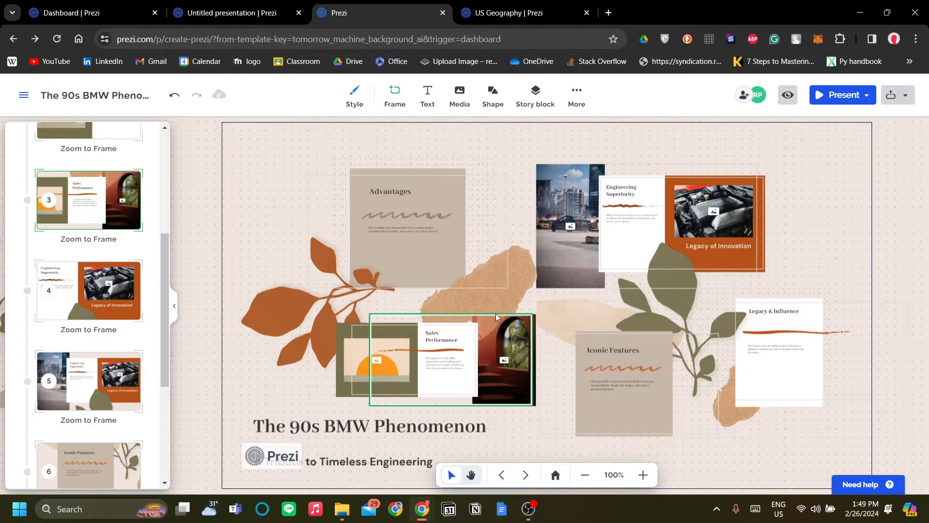
click(576, 96)
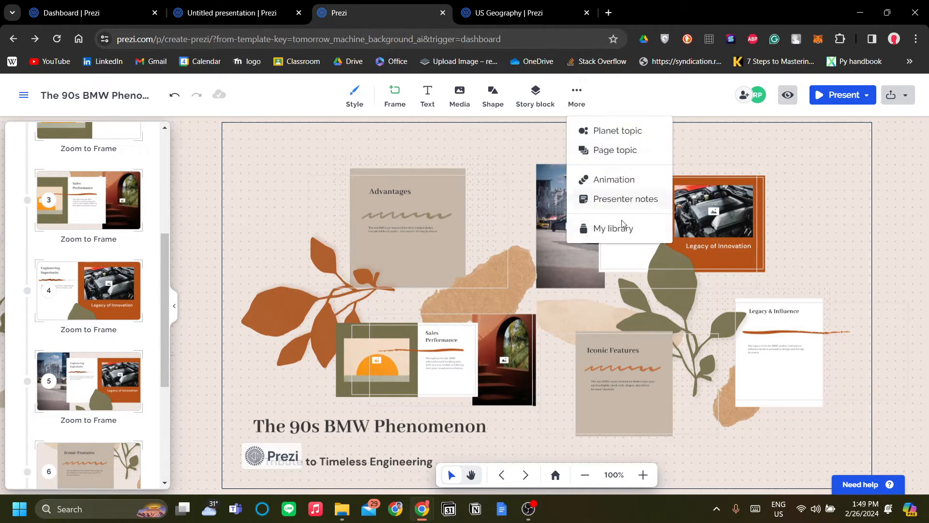
click(577, 99)
click(583, 105)
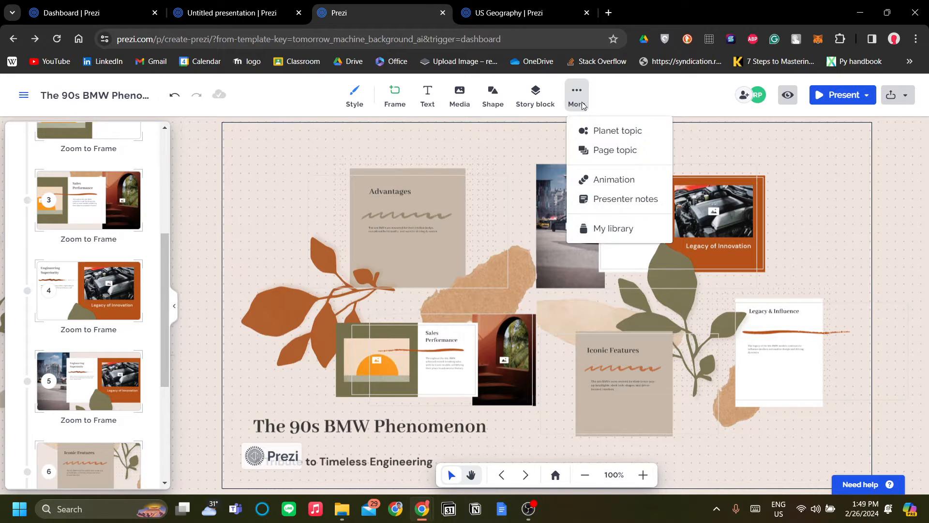
Step: Add a Zoom out animation to the presentation's overview and check its place in the frame sequence
click(618, 179)
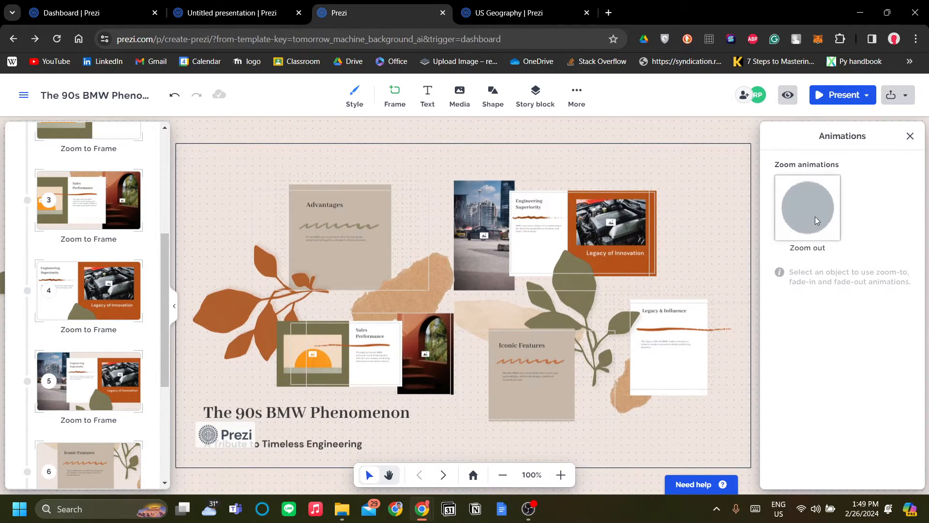
click(816, 221)
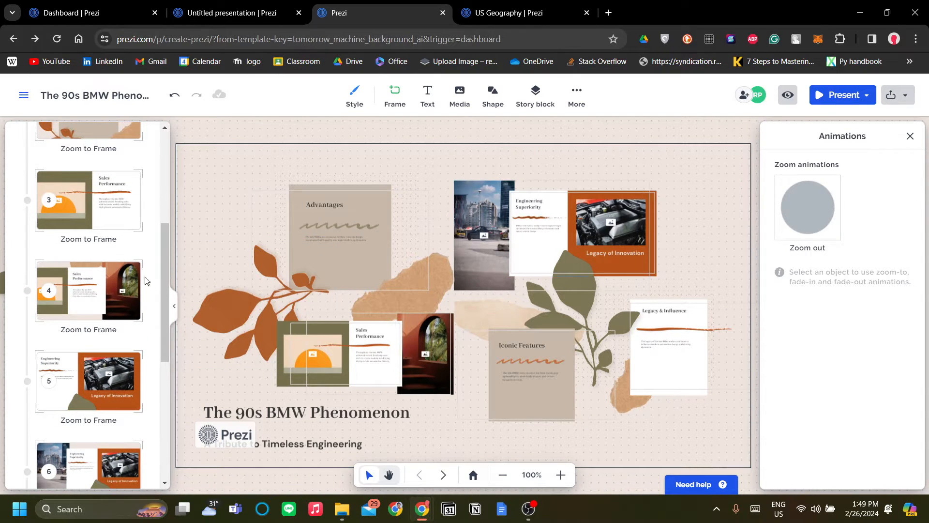
scroll(142, 282, up, 5)
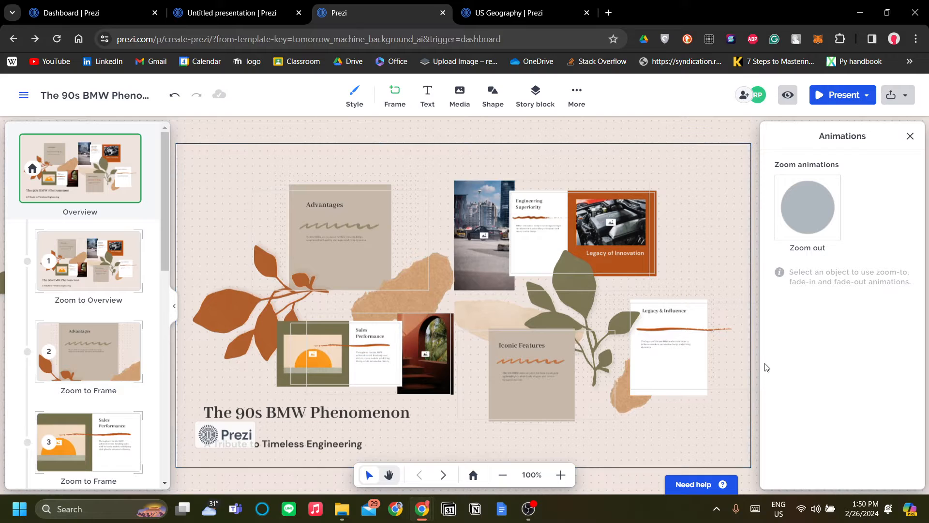
click(910, 140)
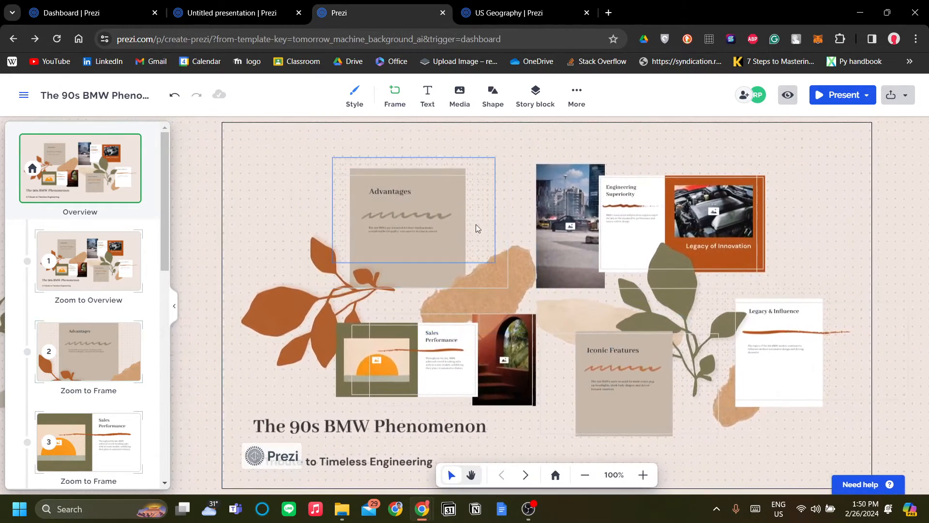
Step: Look over the presentation's canvas and its zoom sequence of frames, comparing the overview with the individual topics
drag(520, 222, 524, 211)
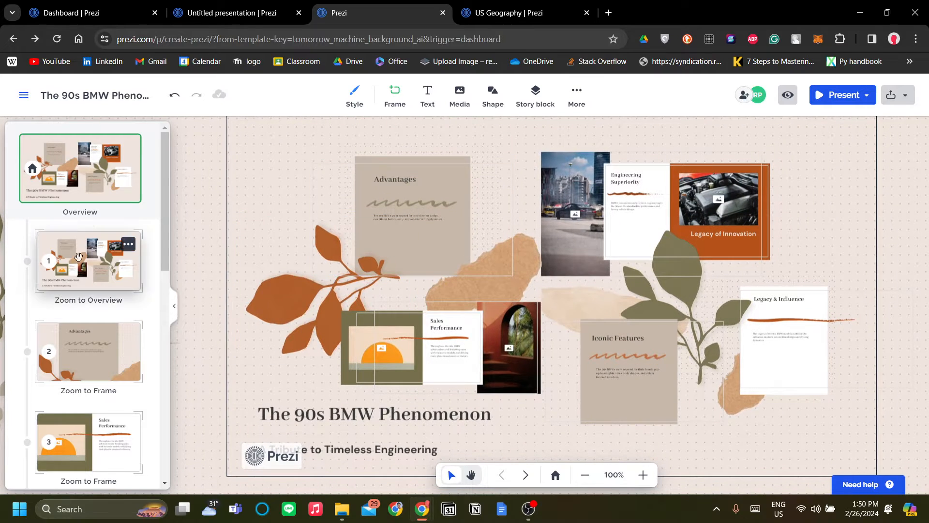
scroll(80, 263, down, 10)
scroll(89, 215, up, 10)
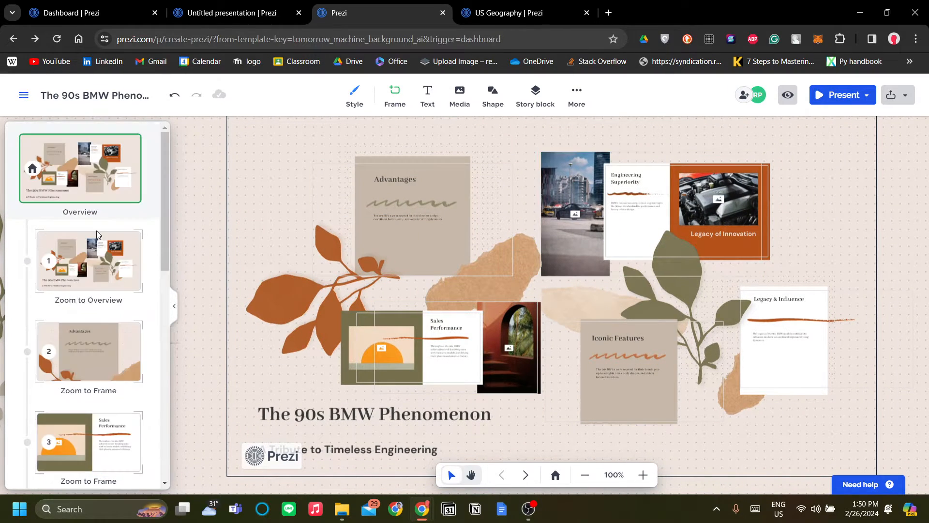
scroll(109, 270, down, 5)
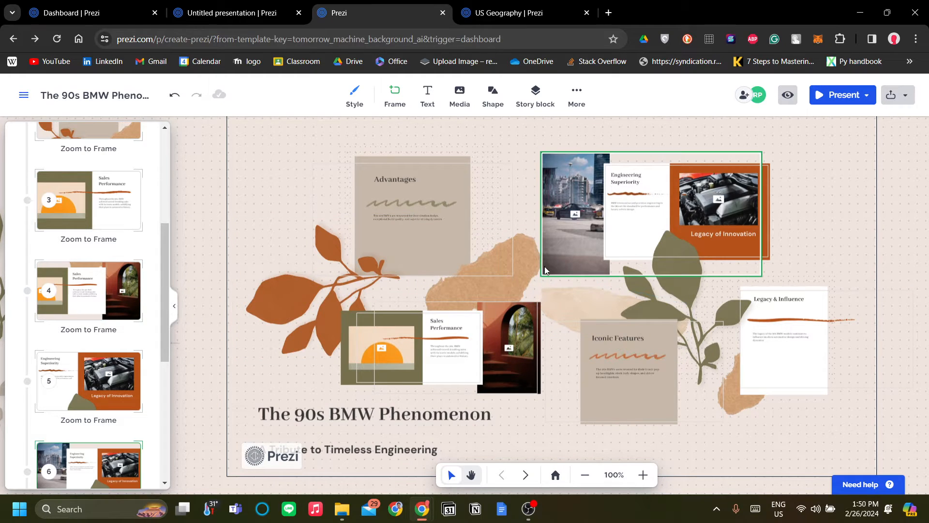
scroll(543, 249, up, 1)
scroll(543, 249, up, 2)
scroll(542, 256, down, 3)
scroll(378, 248, up, 3)
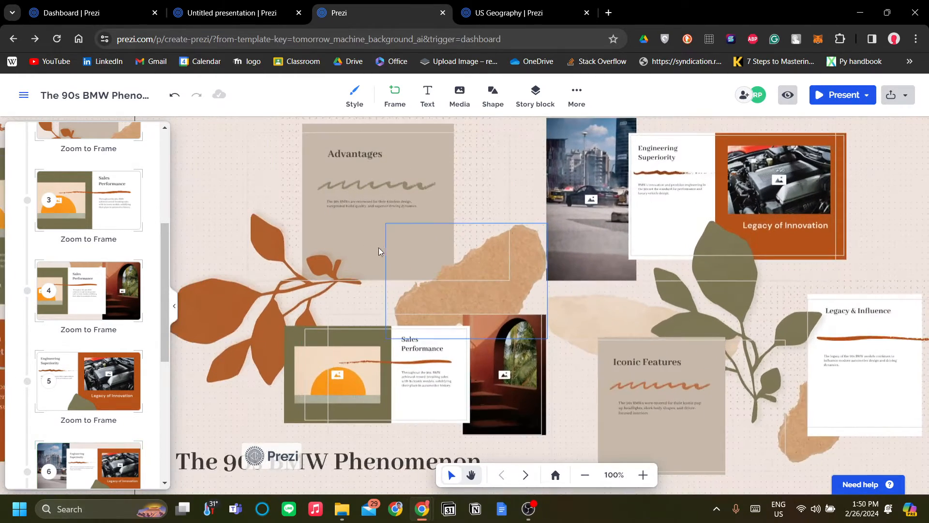
scroll(482, 247, down, 1)
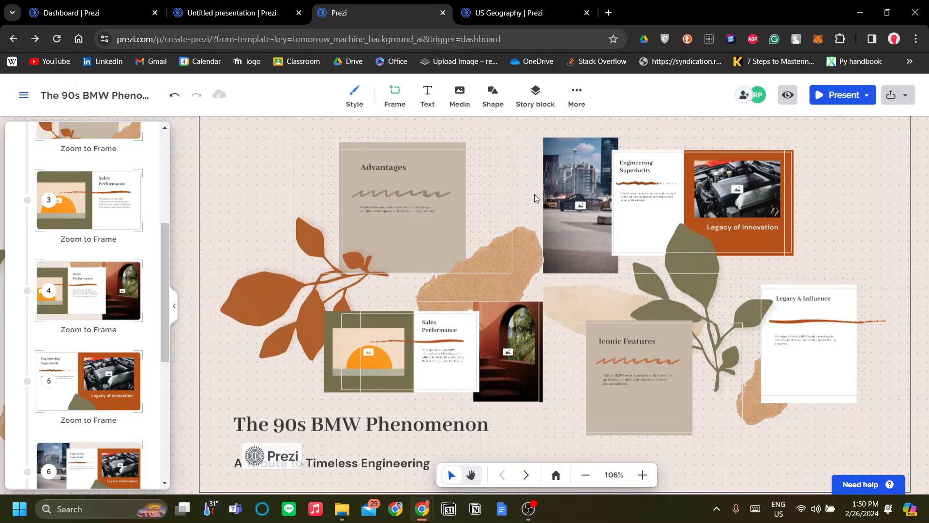
Step: Go to the Advantages frame, start inserting an image and look through the free images by Unsplash & Prezi
scroll(405, 184, up, 4)
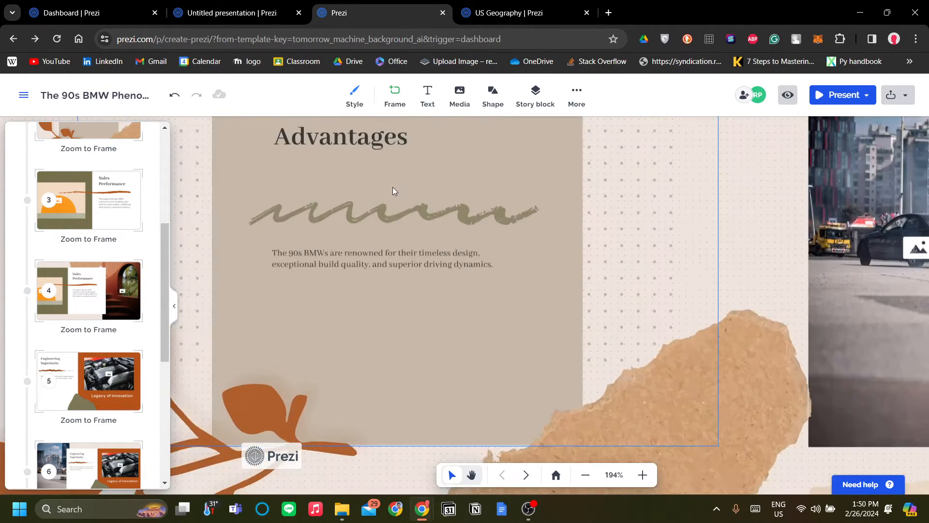
drag(437, 222, 549, 273)
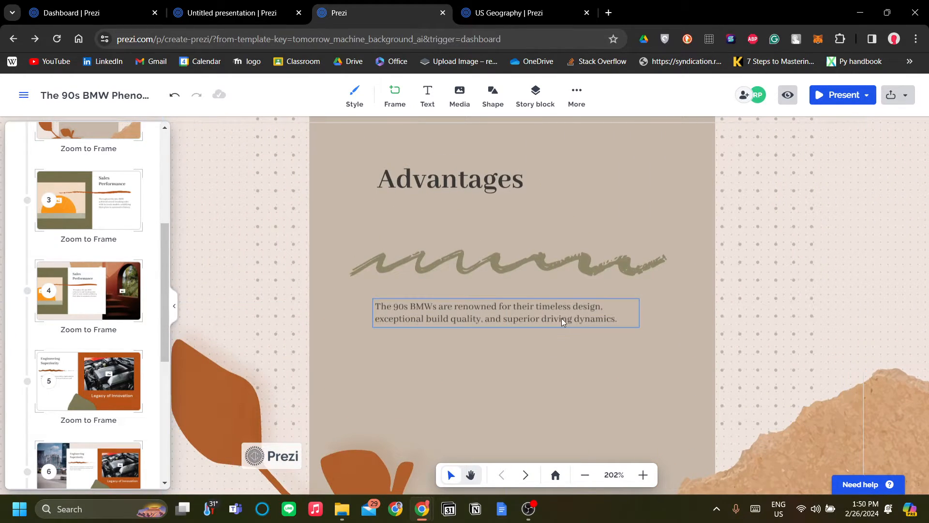
scroll(562, 318, down, 2)
drag(653, 280, 634, 225)
scroll(619, 218, up, 1)
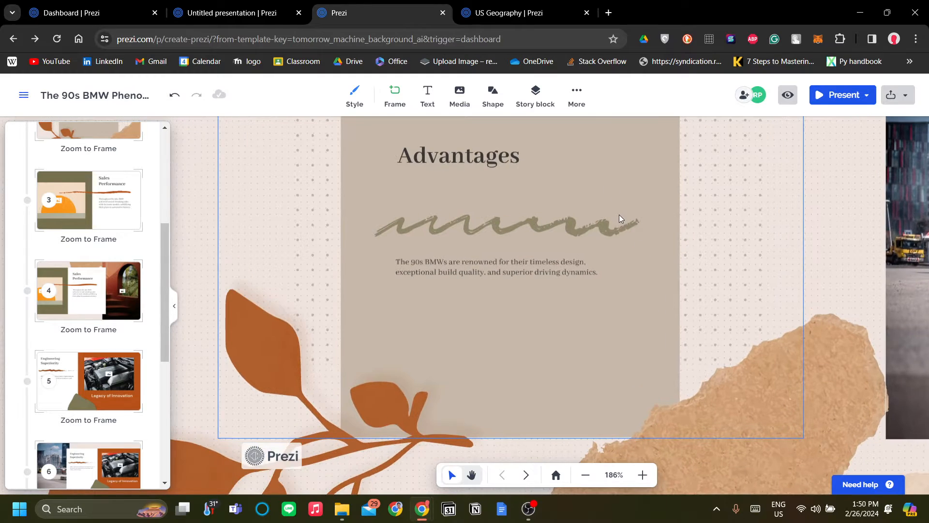
scroll(620, 179, down, 1)
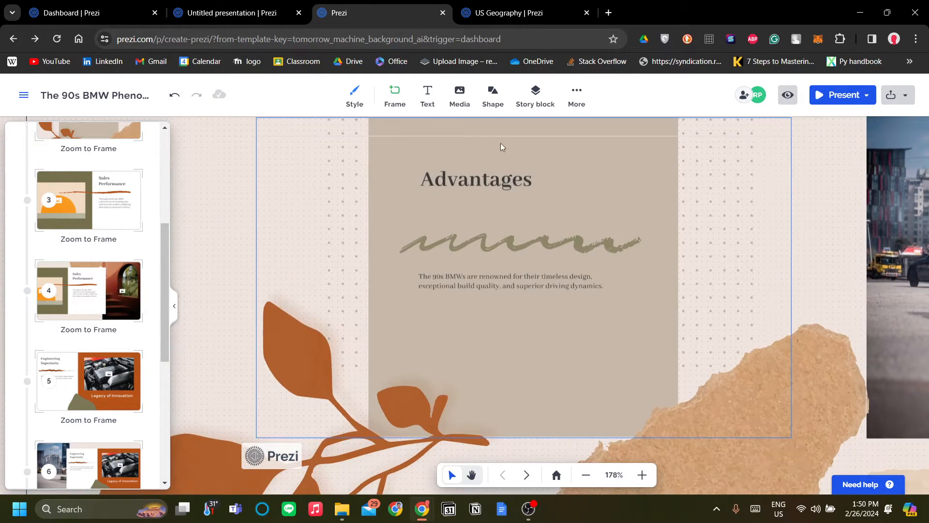
click(465, 95)
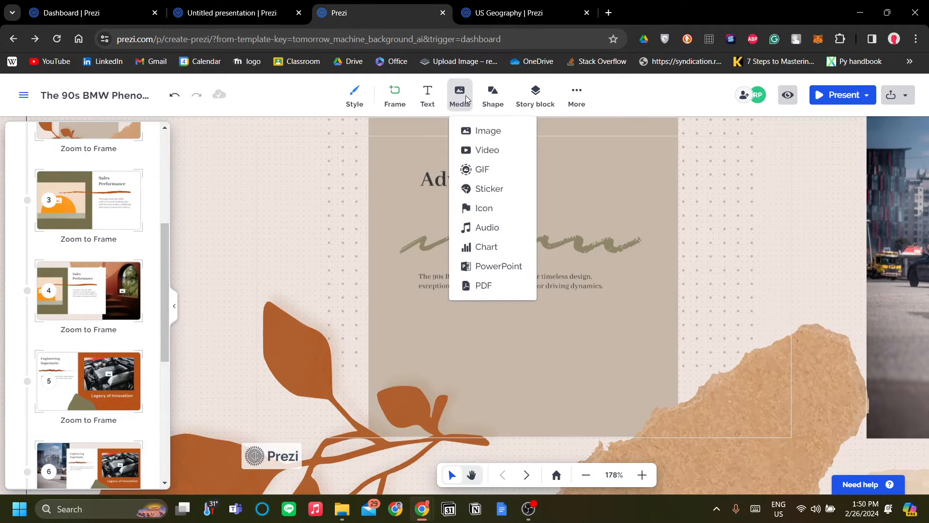
click(491, 131)
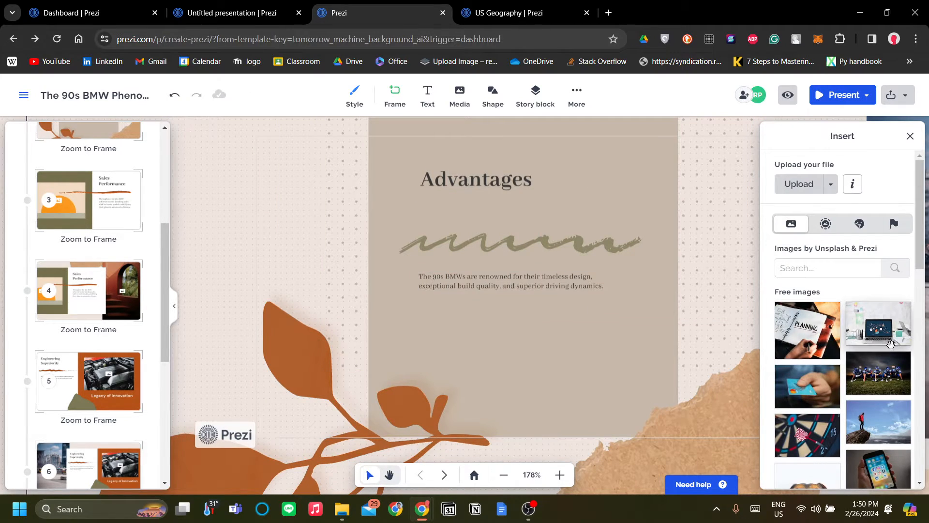
scroll(878, 377, down, 1)
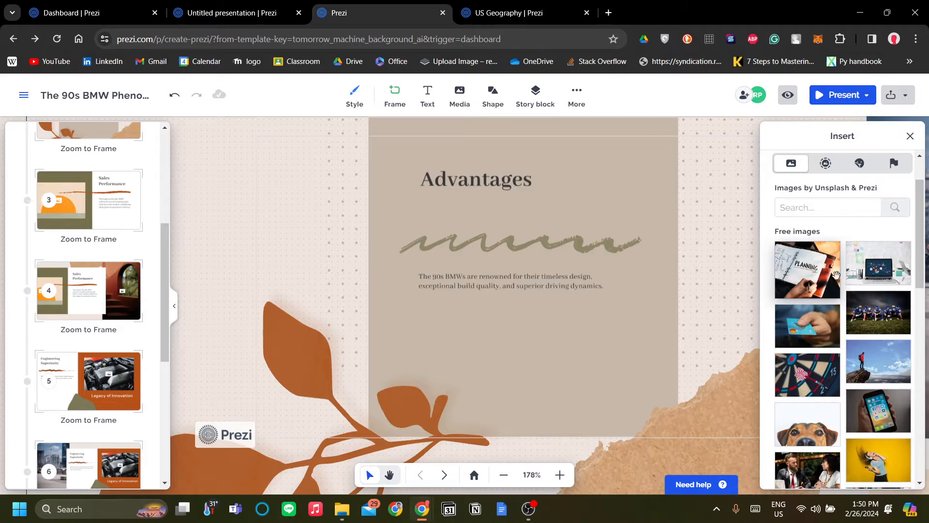
scroll(827, 355, up, 1)
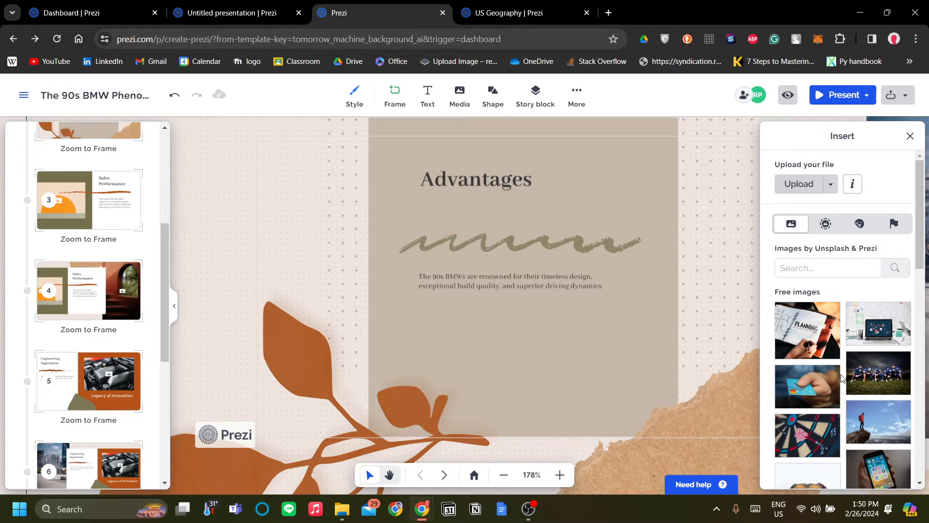
scroll(828, 263, down, 1)
scroll(834, 244, up, 1)
Step: Look through the GIF, sticker and icon collections and return to the free images
click(826, 224)
click(792, 225)
click(825, 225)
click(858, 223)
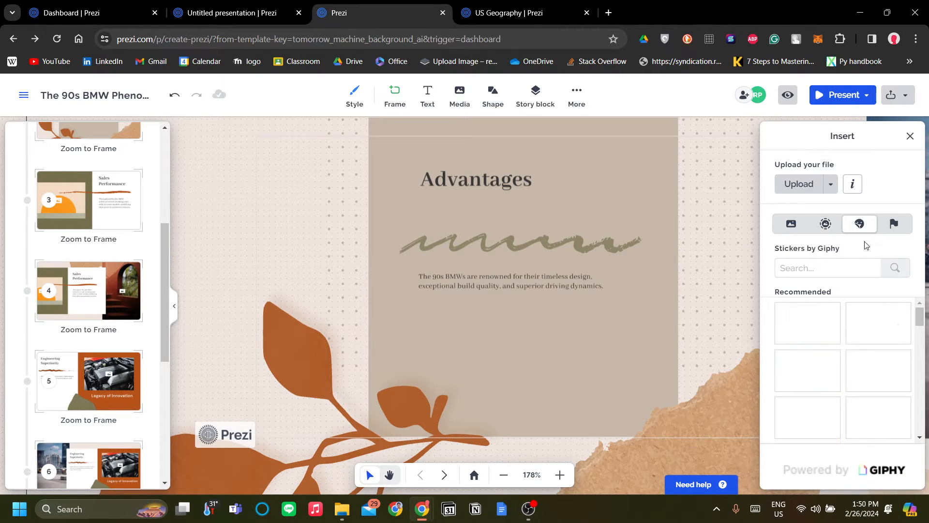
click(894, 224)
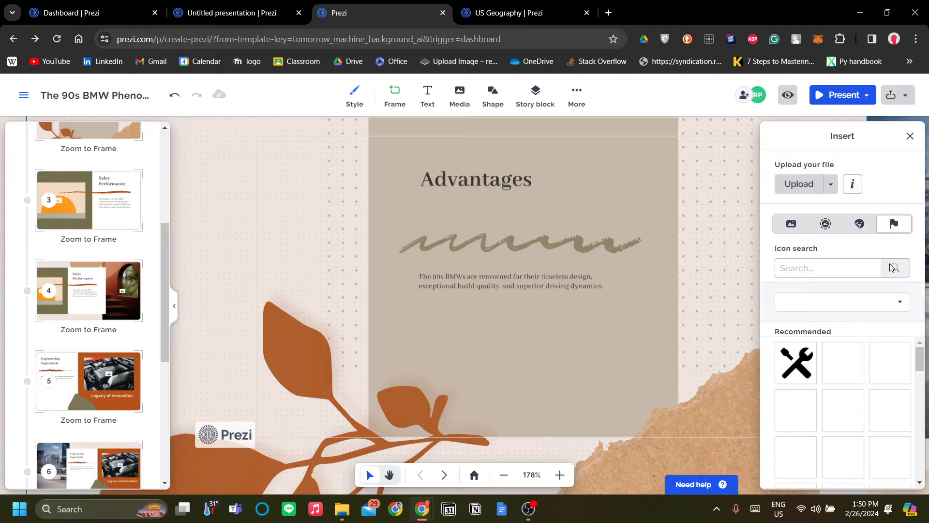
scroll(865, 337, down, 4)
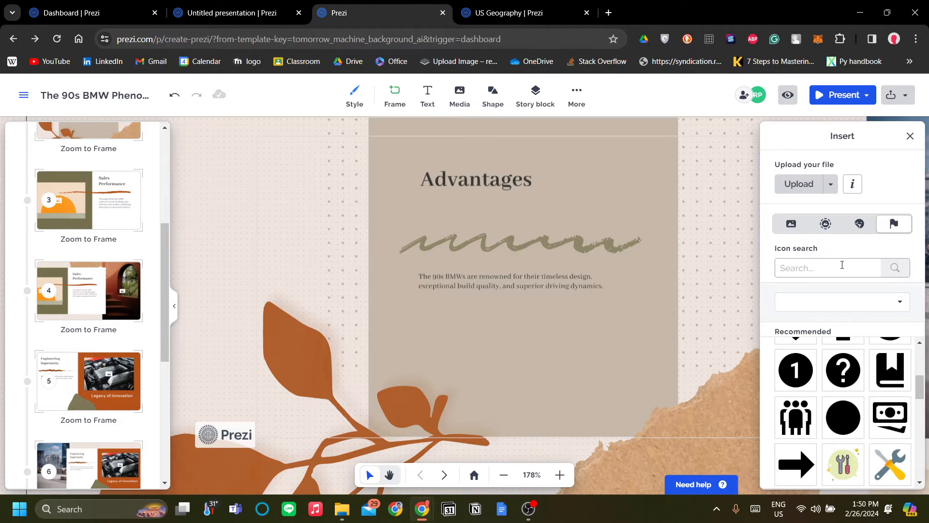
click(791, 224)
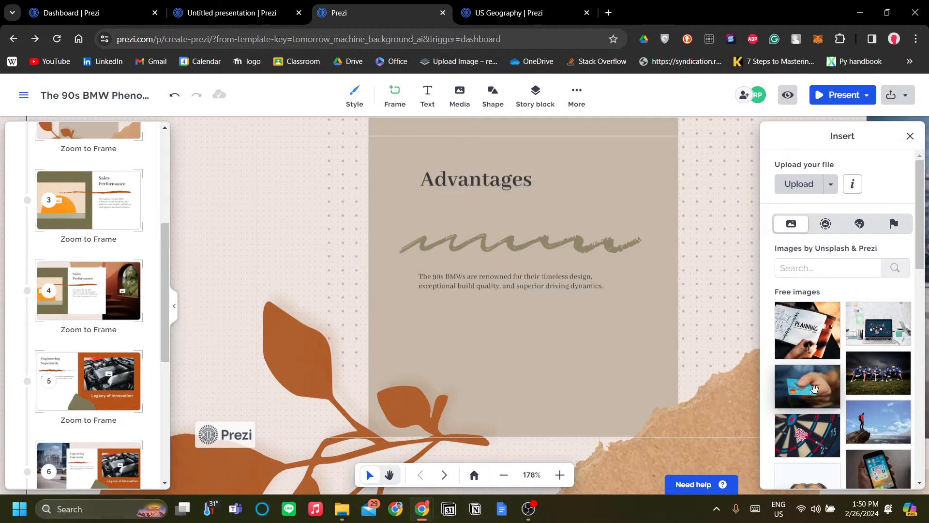
Step: Insert the free image of a hand holding a credit card, enlarge it and place it in the Advantages block's lower left corner
click(815, 389)
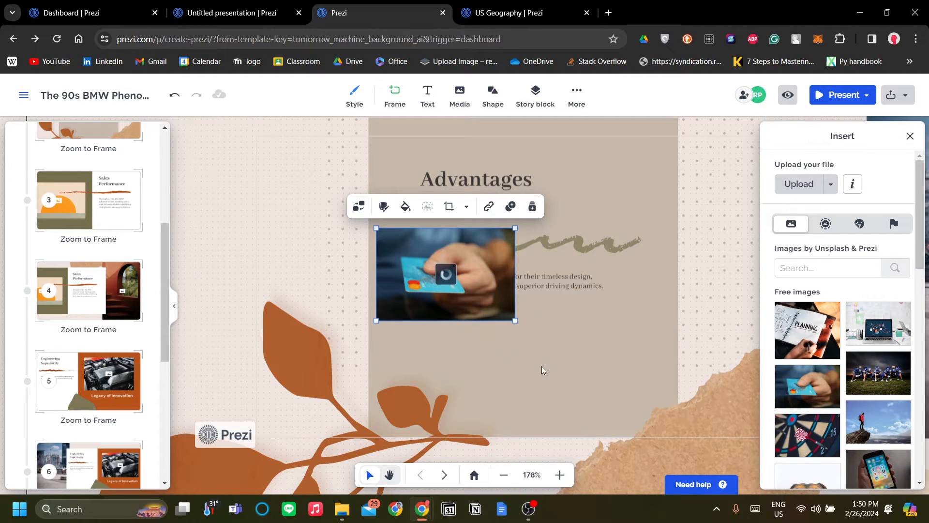
drag(541, 369, 629, 424)
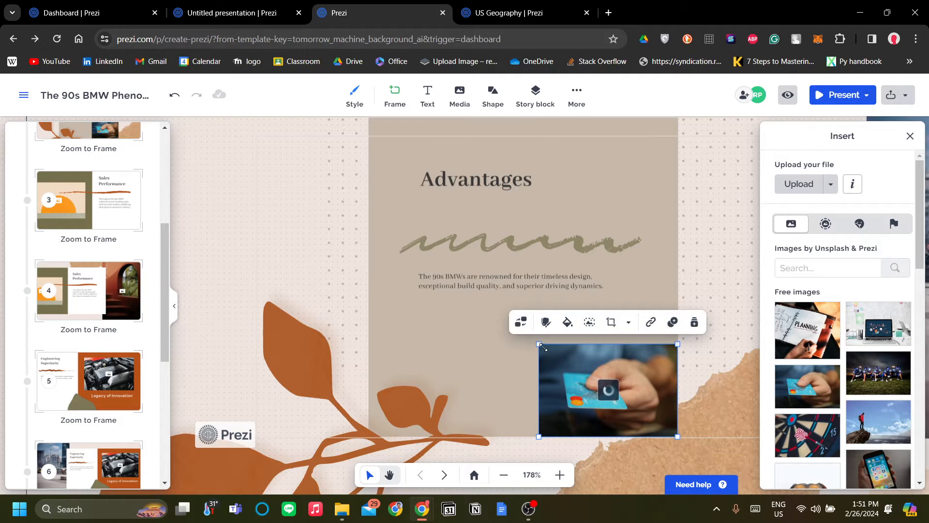
drag(541, 345, 493, 313)
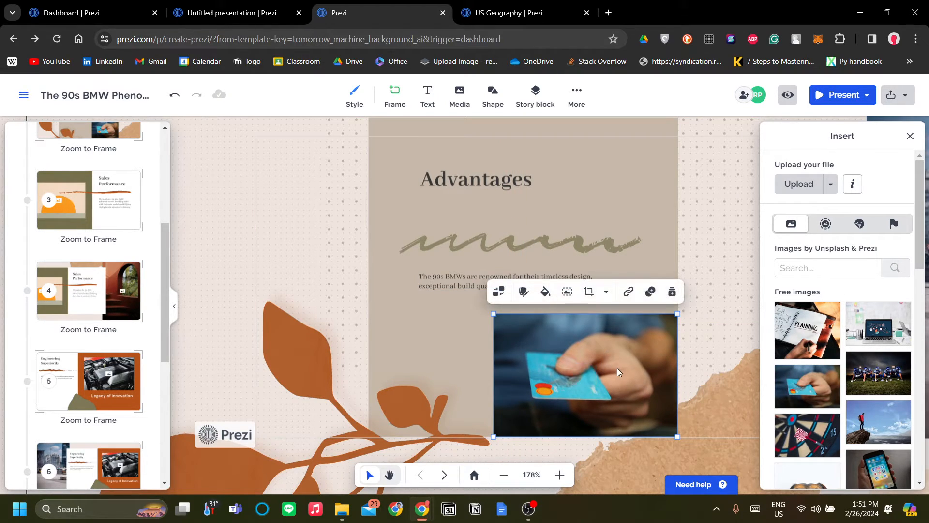
drag(617, 368, 495, 367)
click(910, 136)
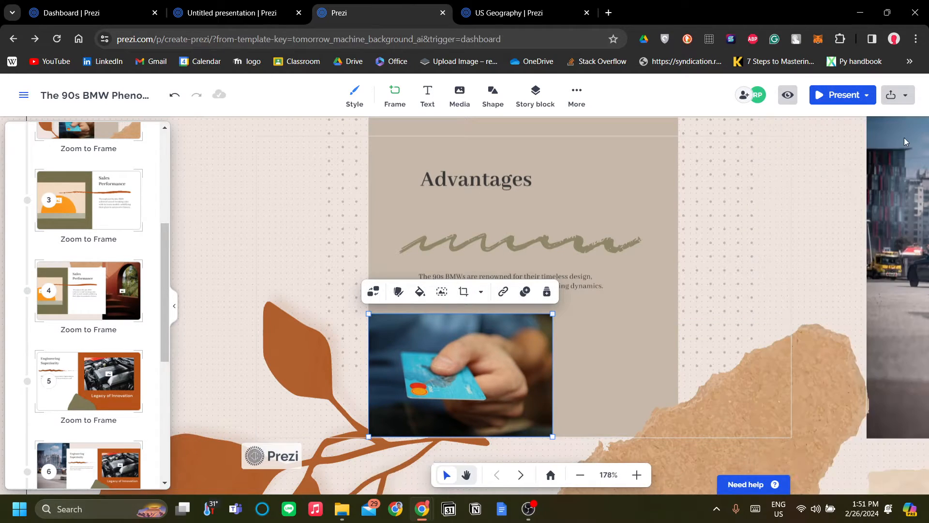
click(726, 274)
click(445, 376)
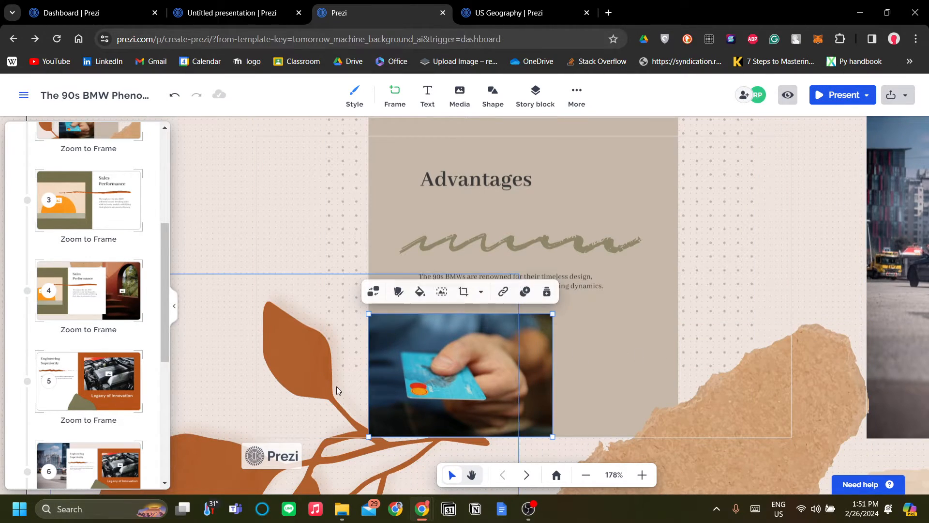
click(336, 386)
click(515, 366)
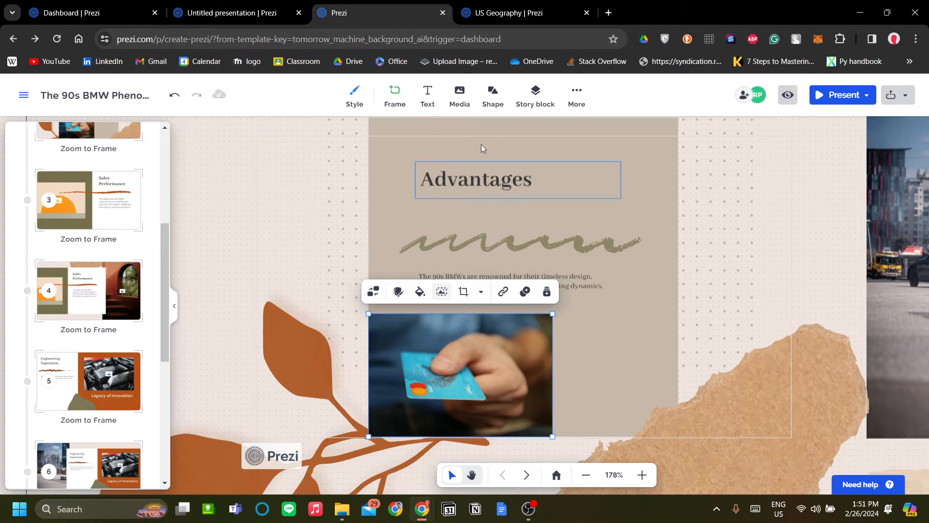
click(576, 97)
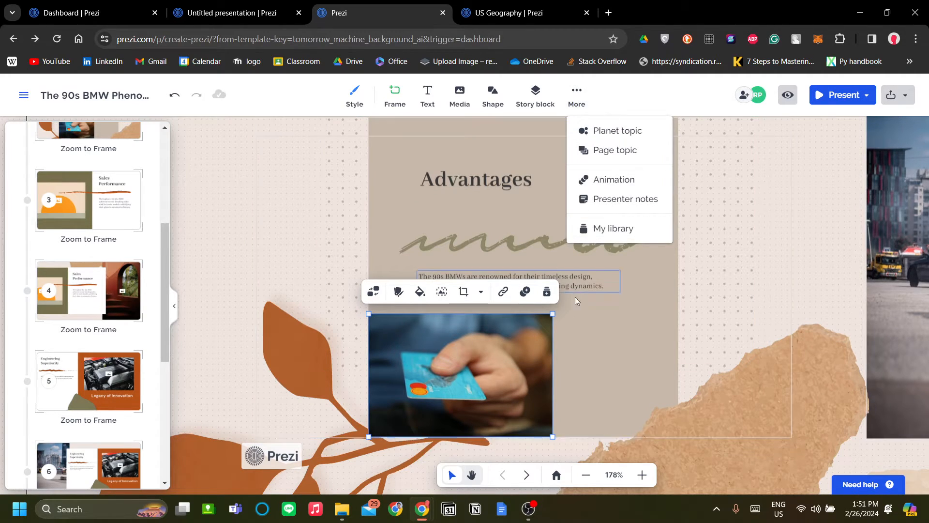
Step: Try sending the credit card image to the back and bringing the Advantages background group forward
right_click(518, 376)
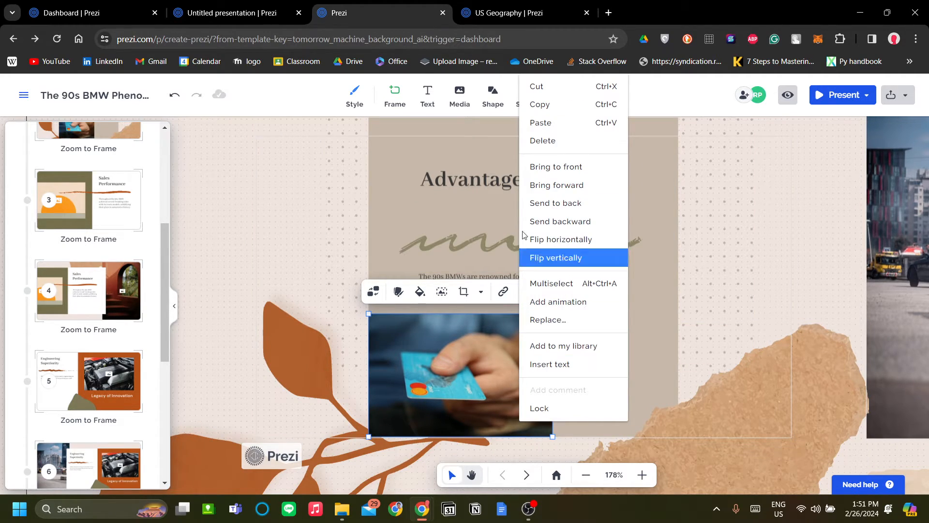
click(576, 201)
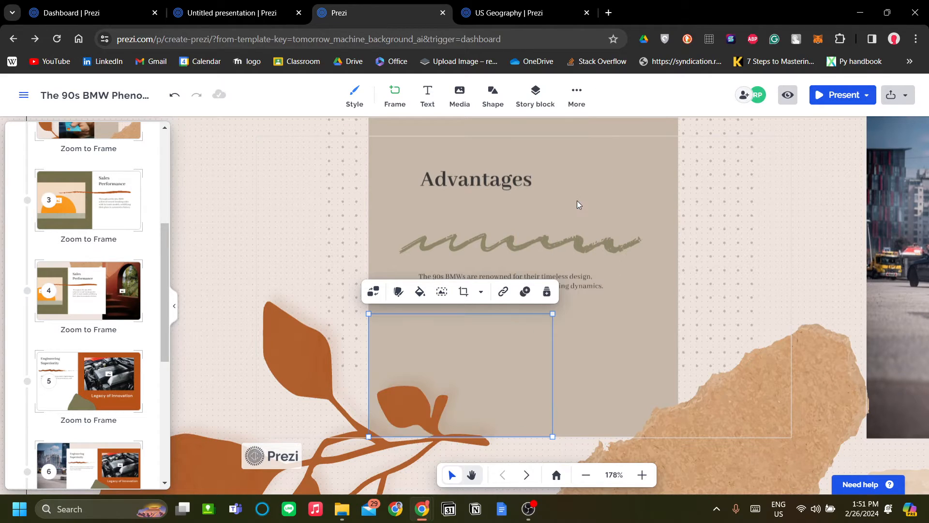
right_click(538, 360)
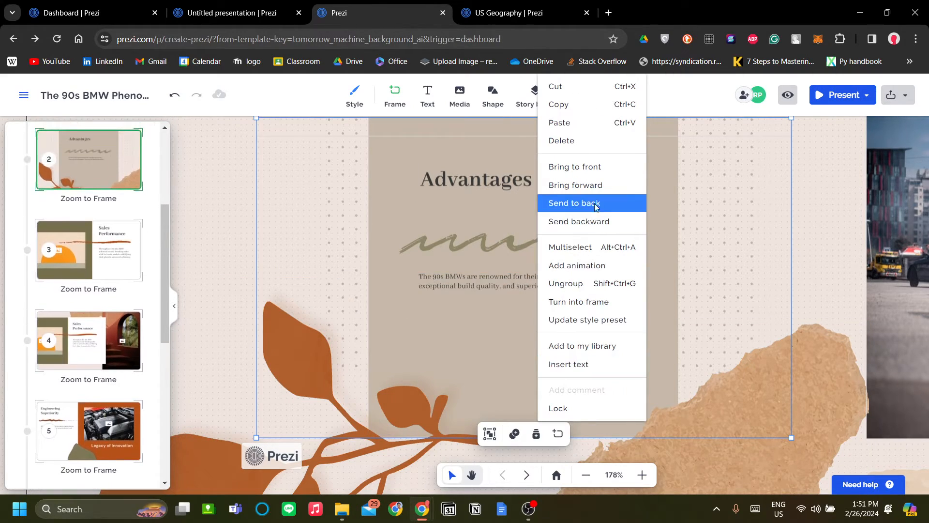
click(599, 184)
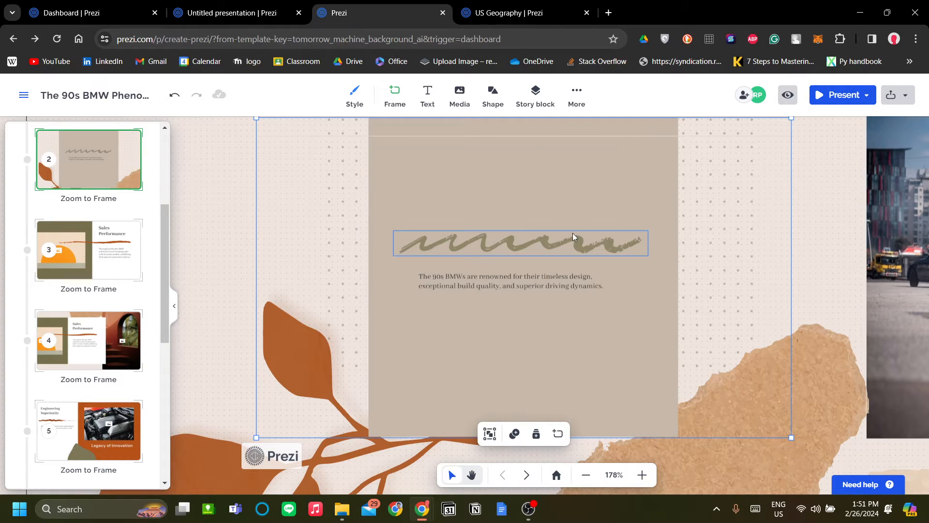
Step: Send the credit card image in the Advantages frame backward three times
right_click(495, 363)
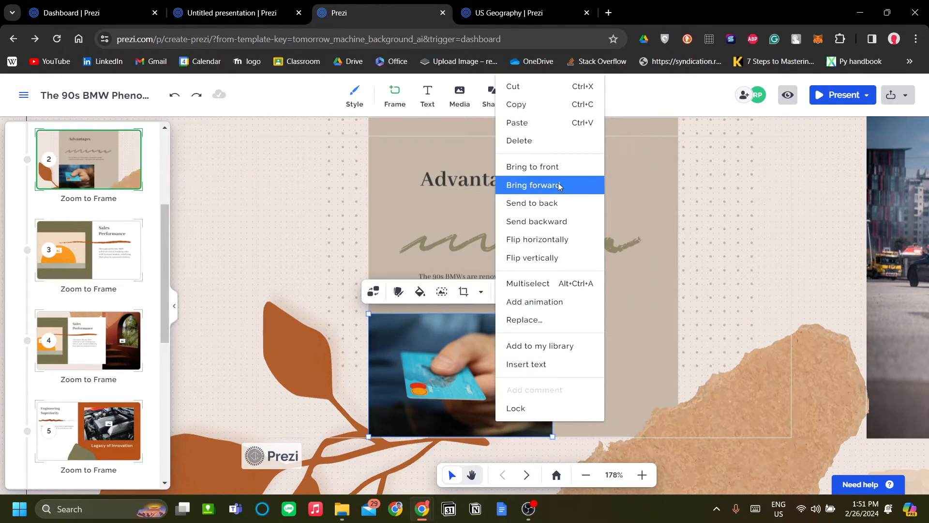
click(567, 219)
right_click(457, 417)
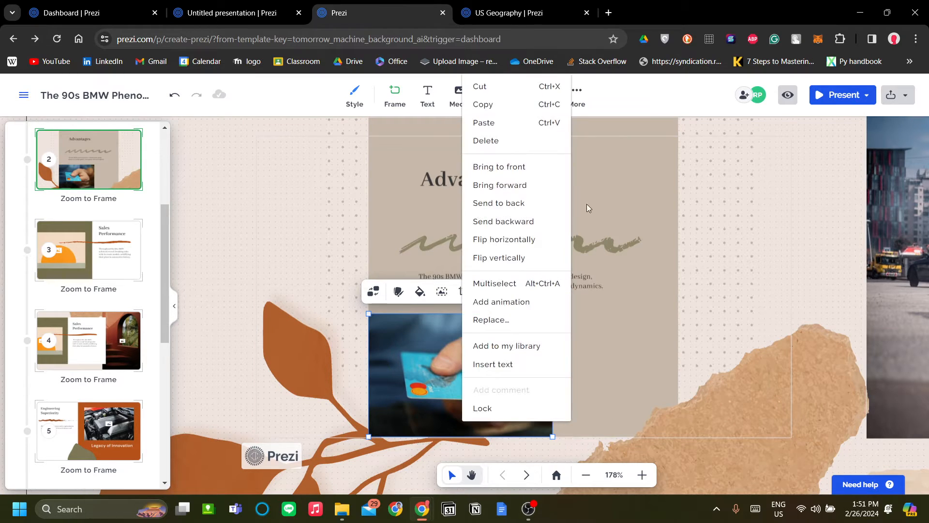
click(540, 220)
right_click(496, 363)
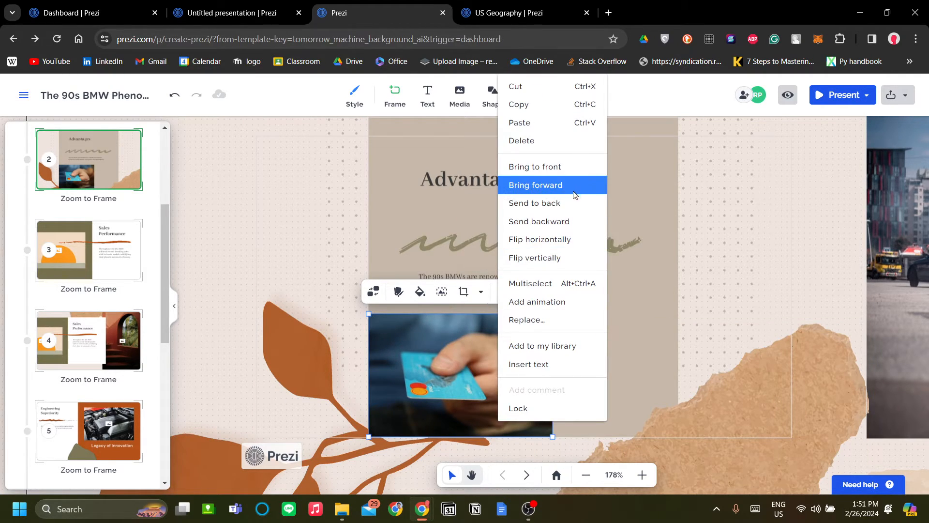
click(576, 219)
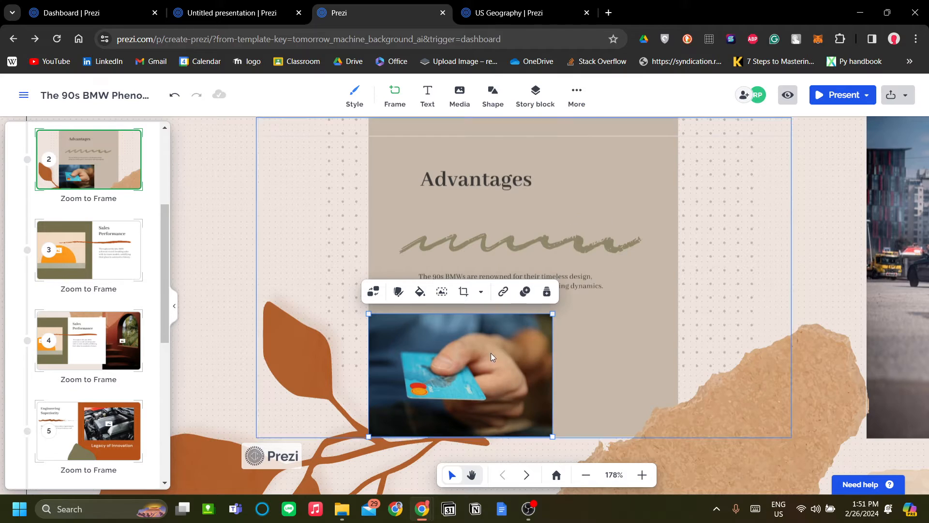
Step: Bring the rust-coloured leaf branch to the front so it overlaps the credit card image
click(312, 373)
right_click(332, 333)
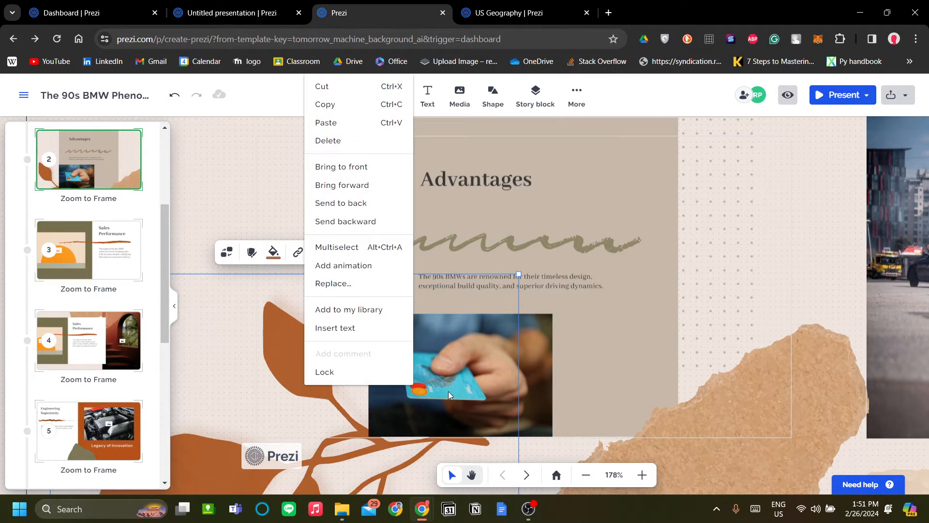
click(373, 166)
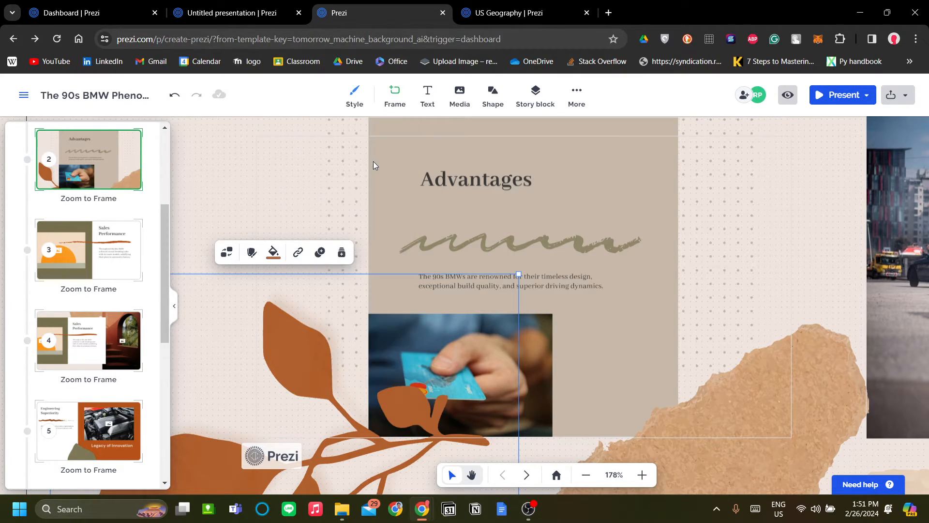
click(739, 294)
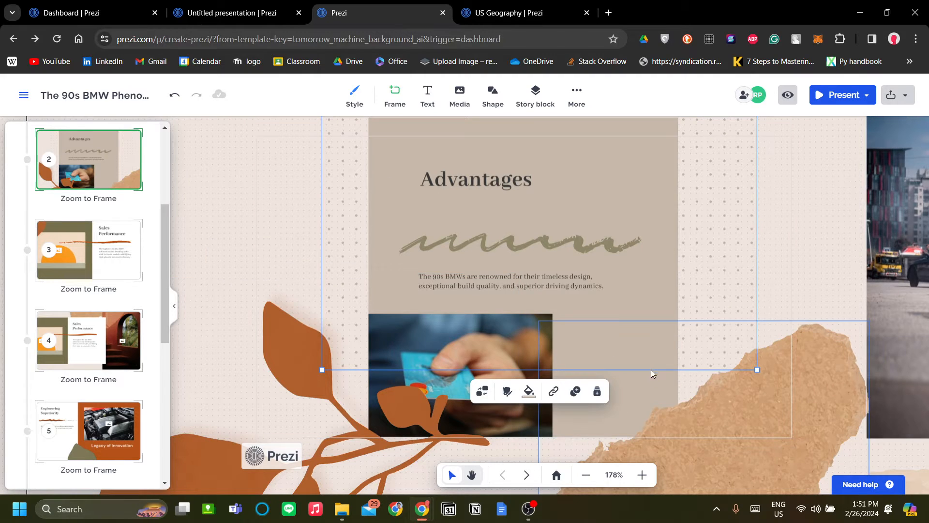
click(511, 351)
click(535, 346)
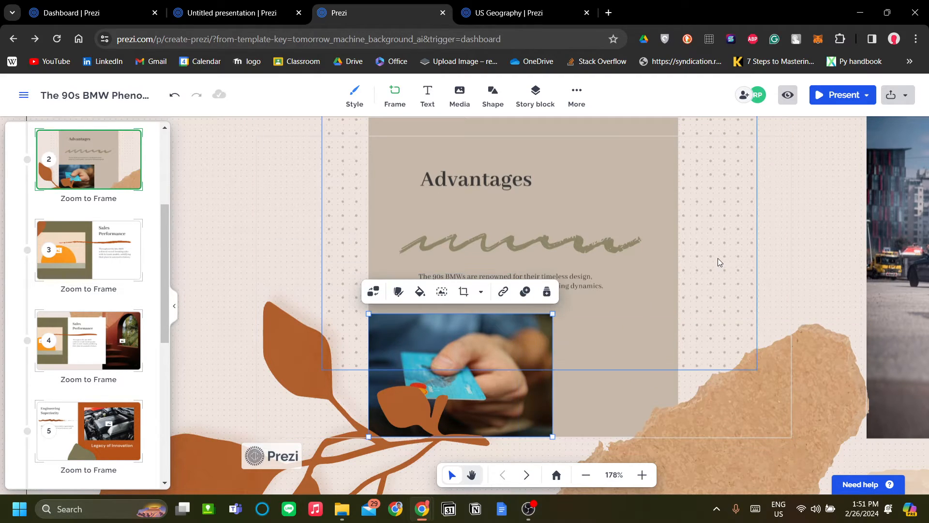
Step: Look at the options for inserting a video, including the YouTube embed field, and leave without adding one
scroll(718, 258, down, 3)
scroll(761, 217, up, 1)
drag(760, 216, 585, 211)
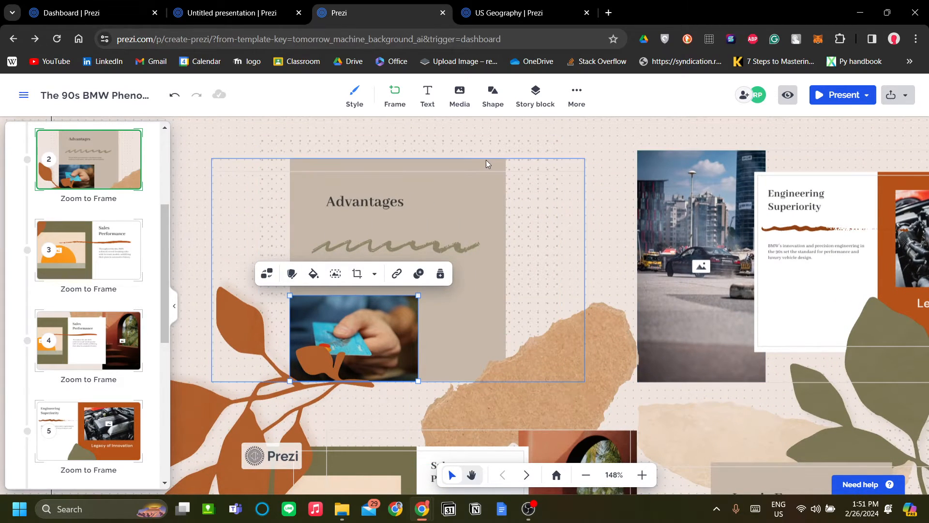
click(460, 95)
click(514, 157)
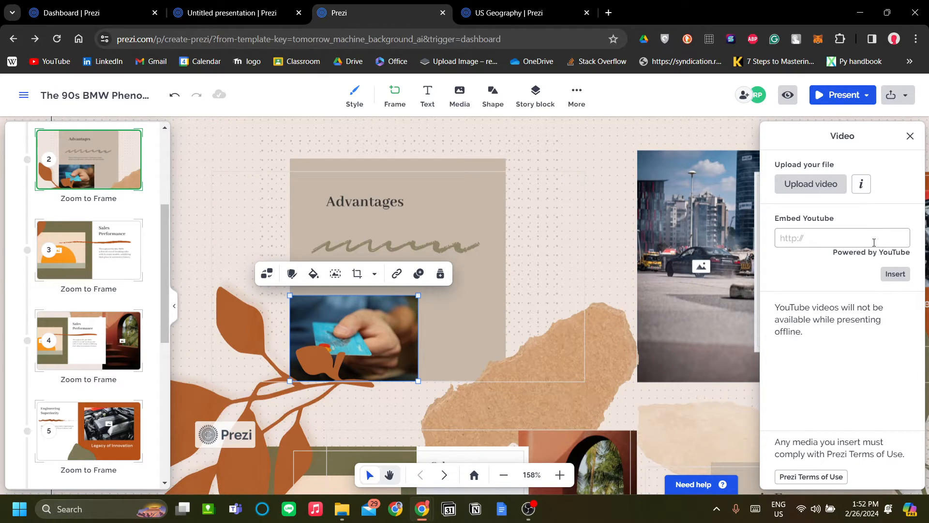
click(835, 239)
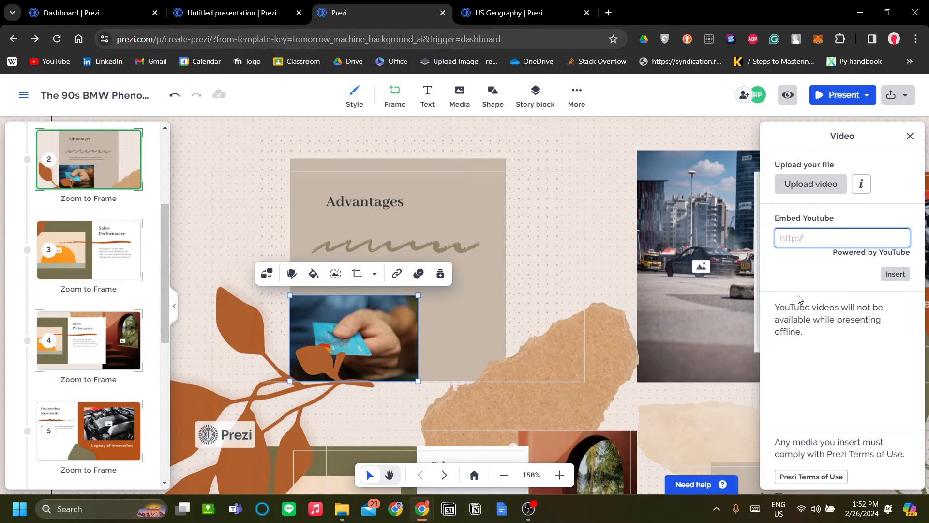
click(910, 137)
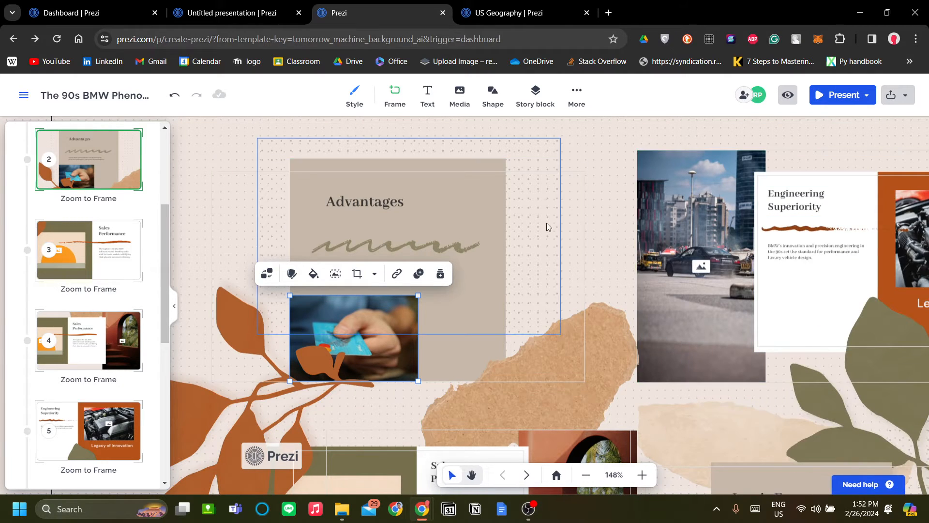
Step: Look through the story block categories available for the presentation
scroll(547, 223, down, 3)
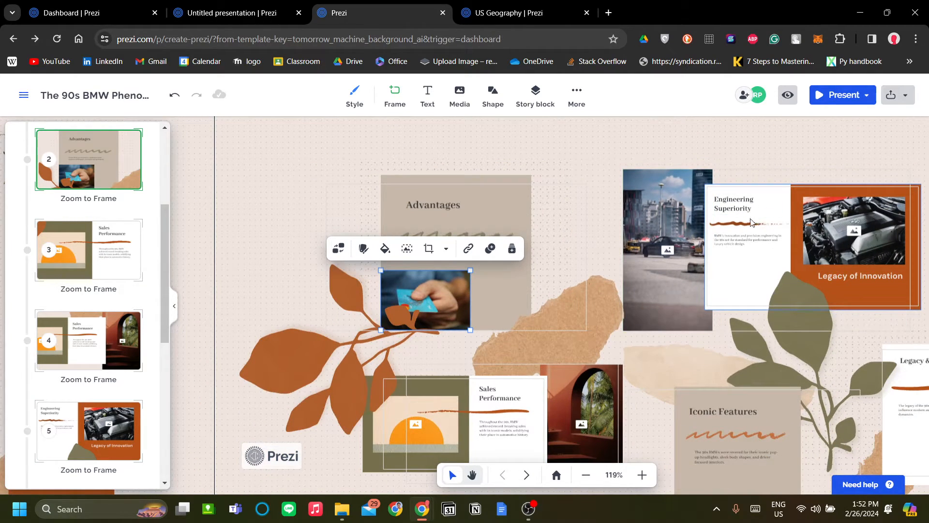
drag(753, 225, 689, 165)
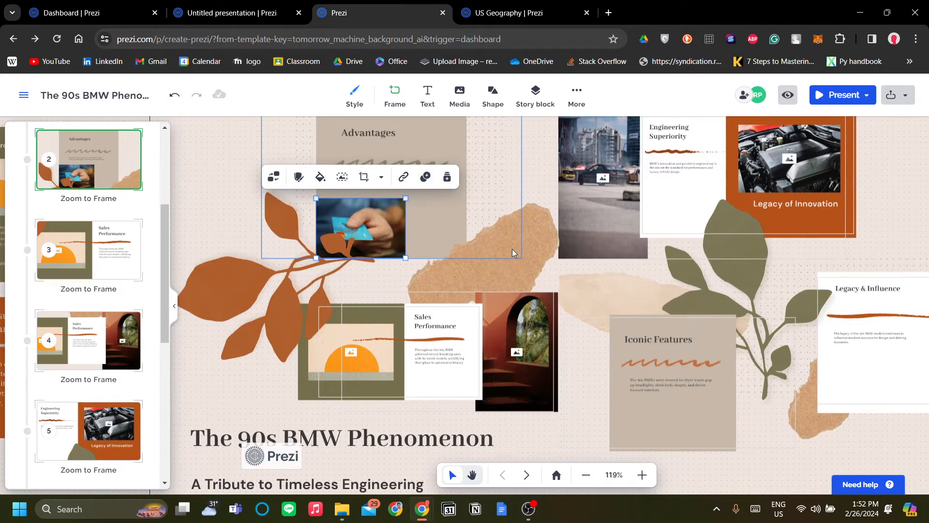
click(541, 107)
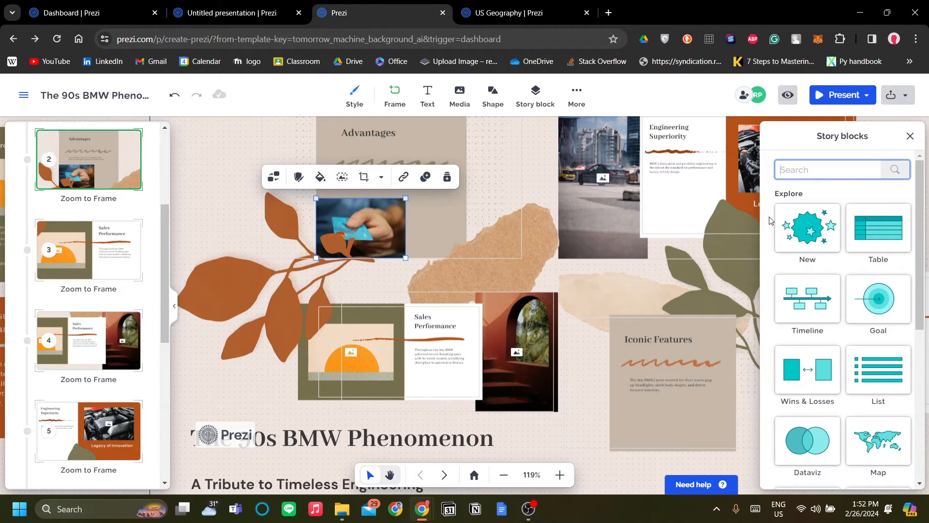
scroll(863, 278, down, 1)
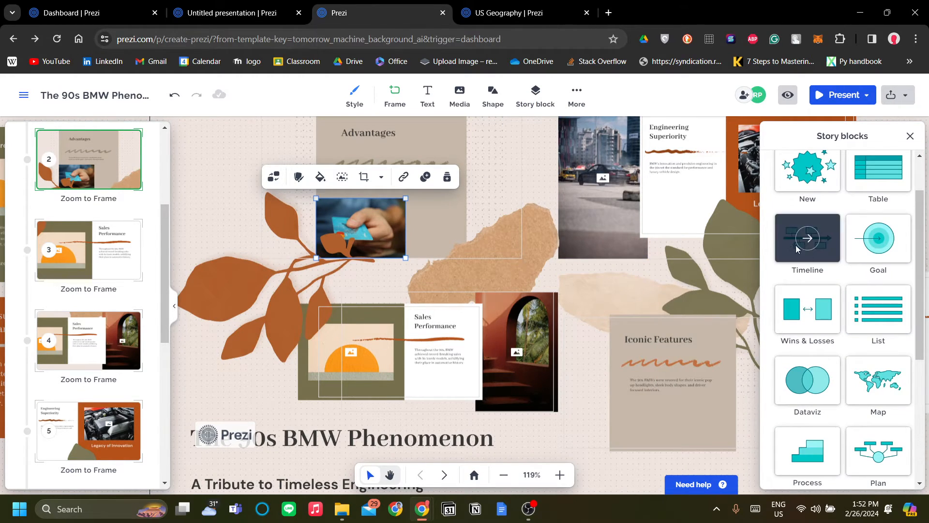
scroll(806, 206, up, 1)
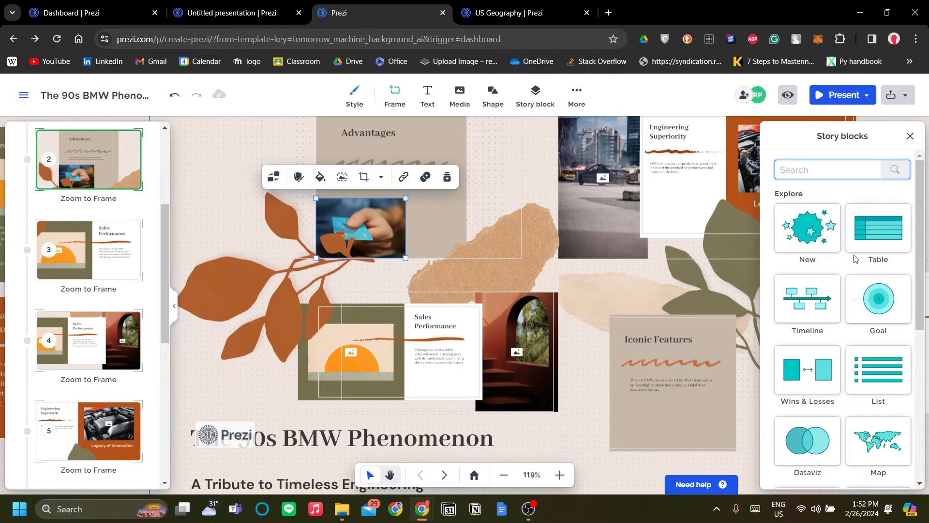
scroll(851, 258, down, 3)
scroll(842, 259, up, 3)
drag(656, 200, 560, 211)
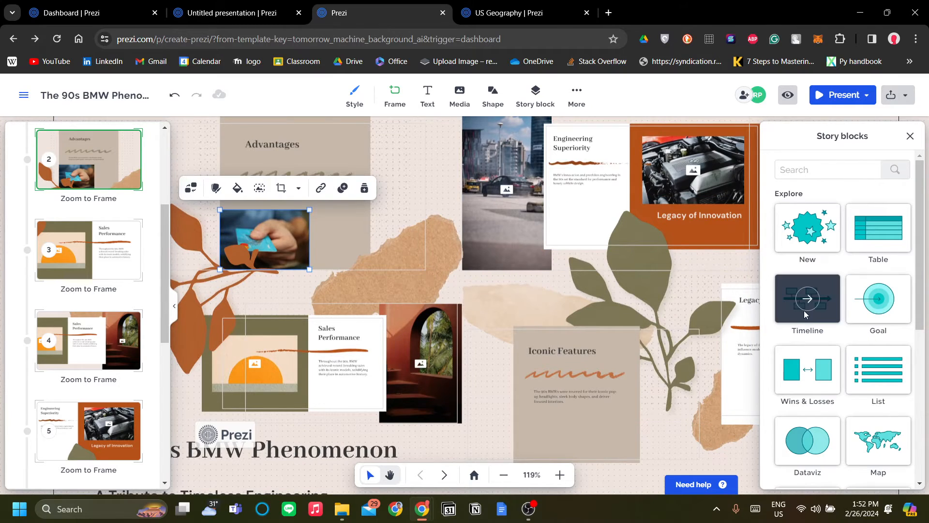
scroll(861, 249, down, 2)
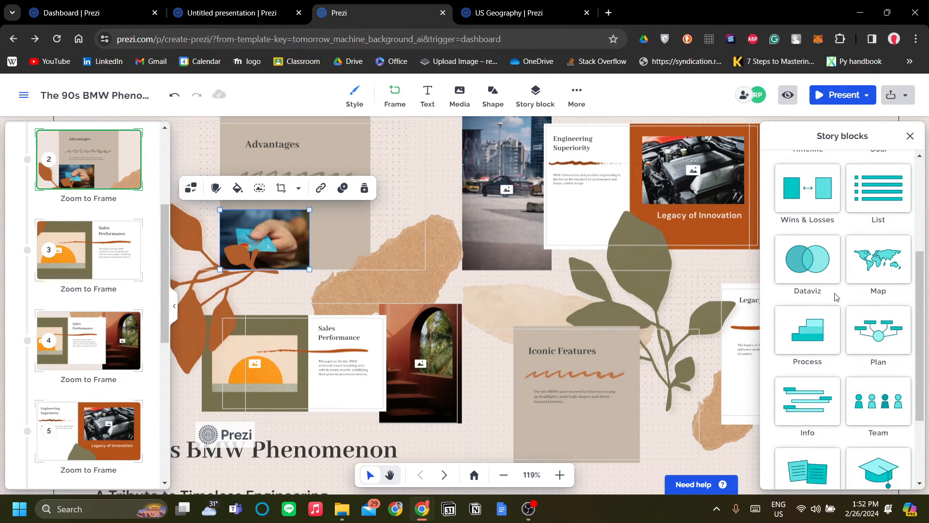
scroll(812, 305, down, 2)
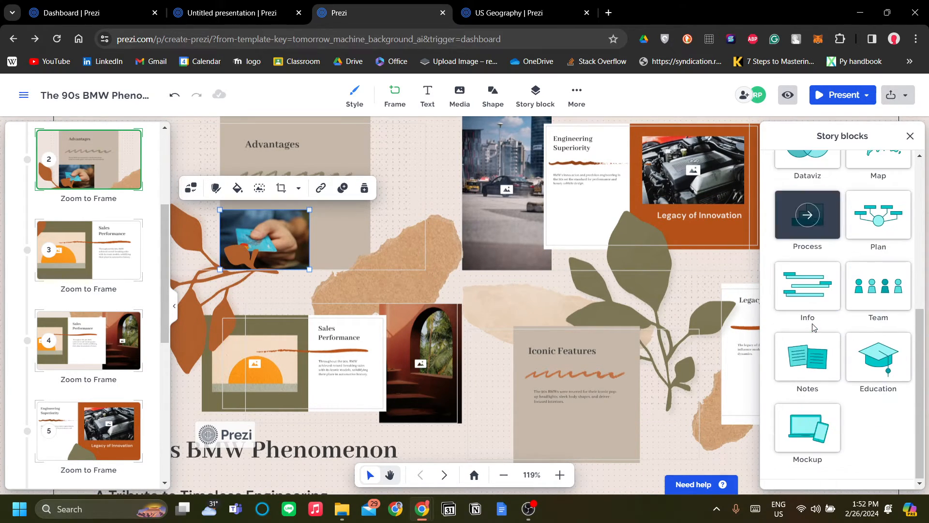
scroll(834, 272, up, 1)
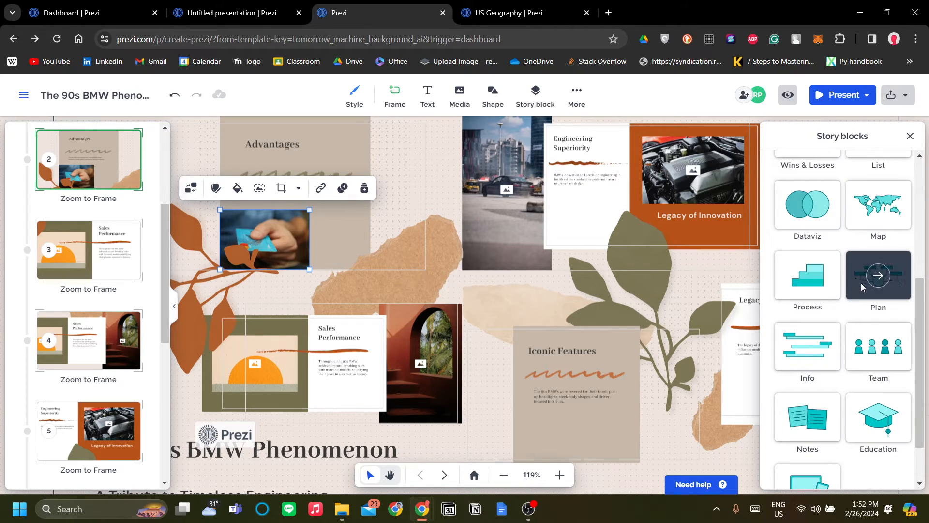
scroll(834, 275, up, 2)
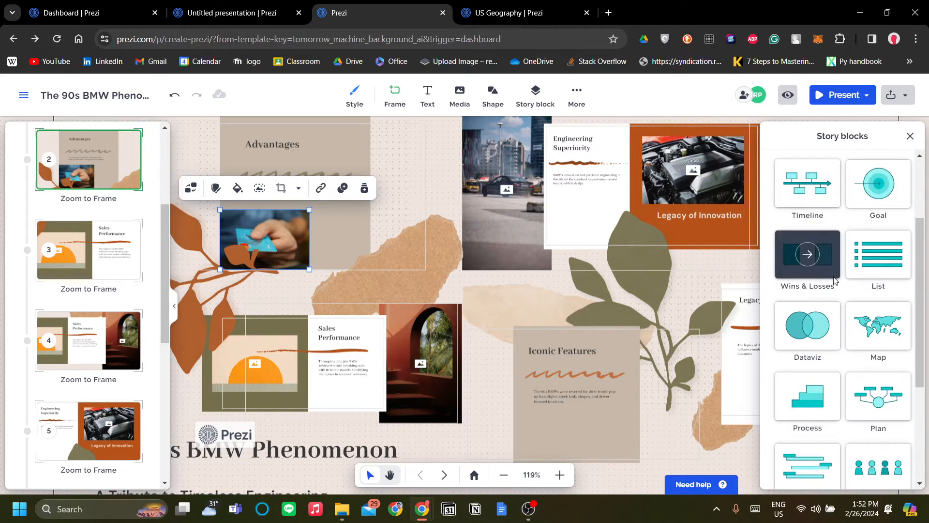
Step: Look through the Dataviz story blocks and leave without inserting one
click(812, 328)
scroll(861, 244, down, 1)
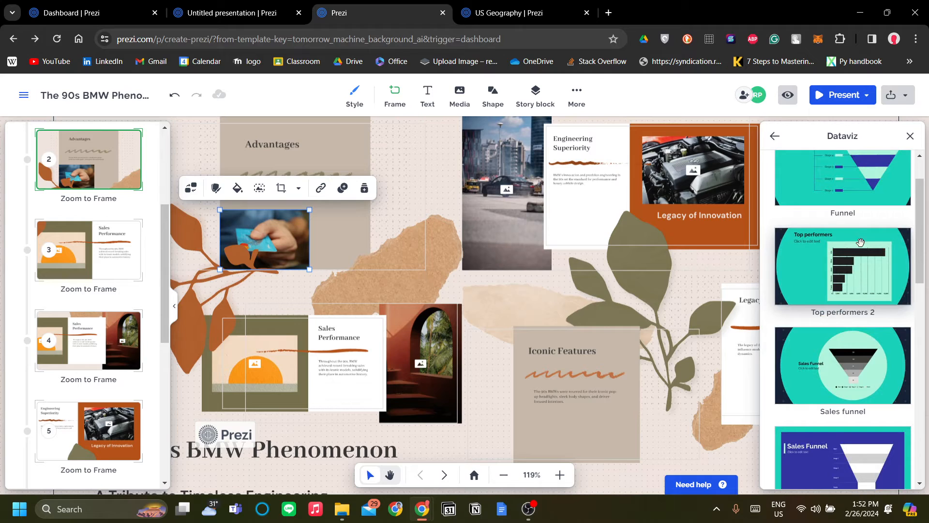
scroll(861, 244, down, 10)
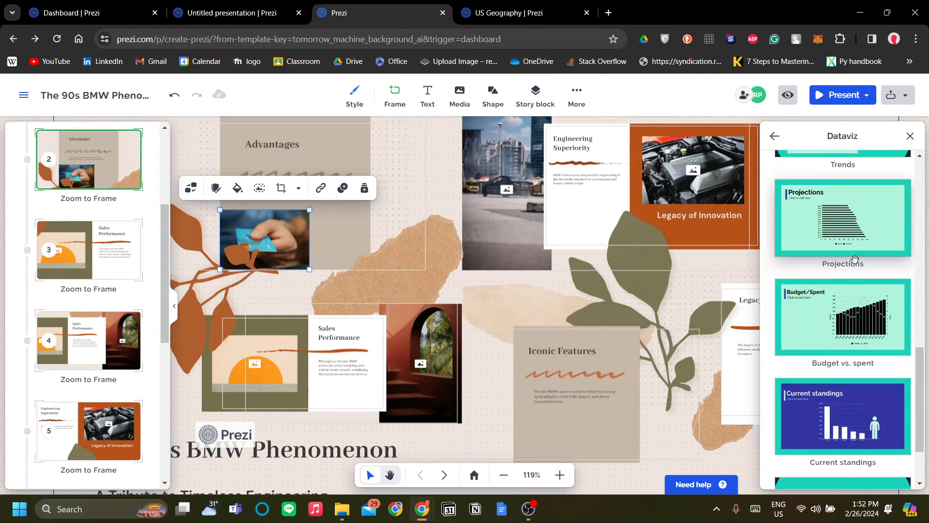
scroll(854, 260, down, 2)
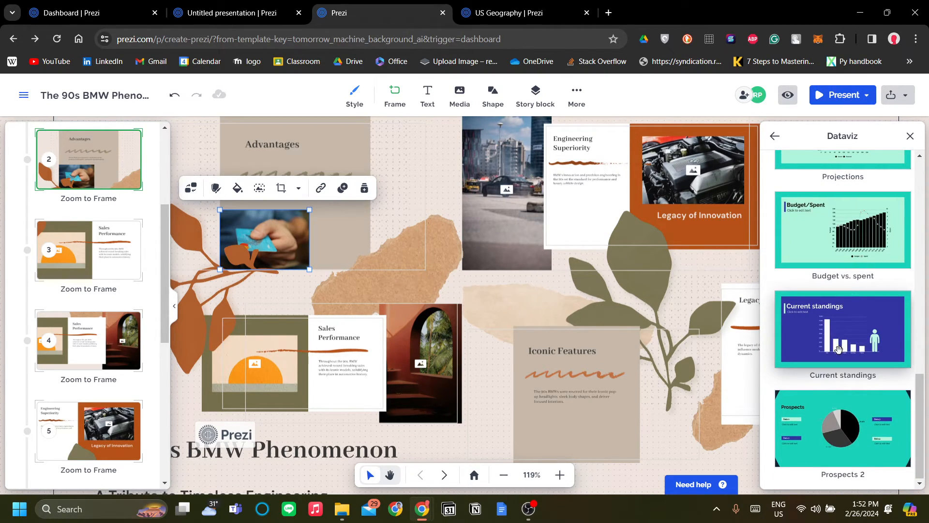
scroll(838, 349, up, 13)
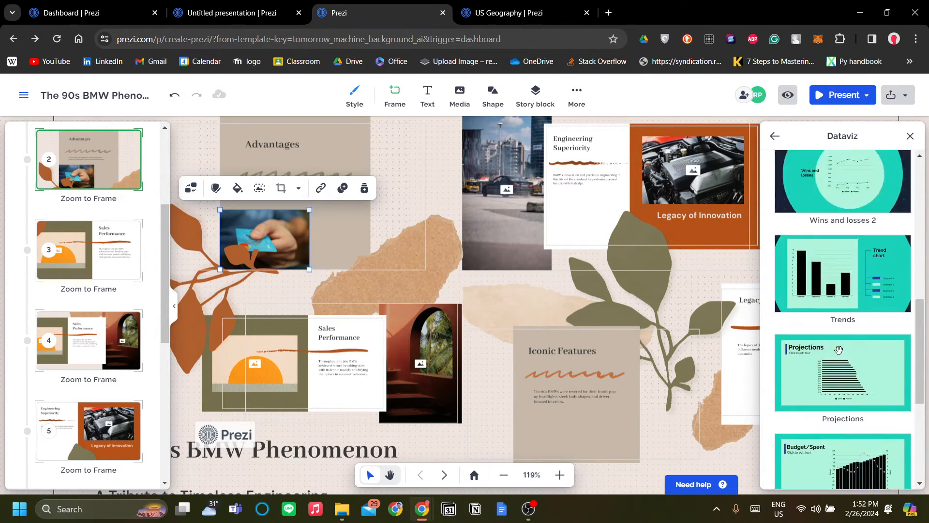
click(910, 136)
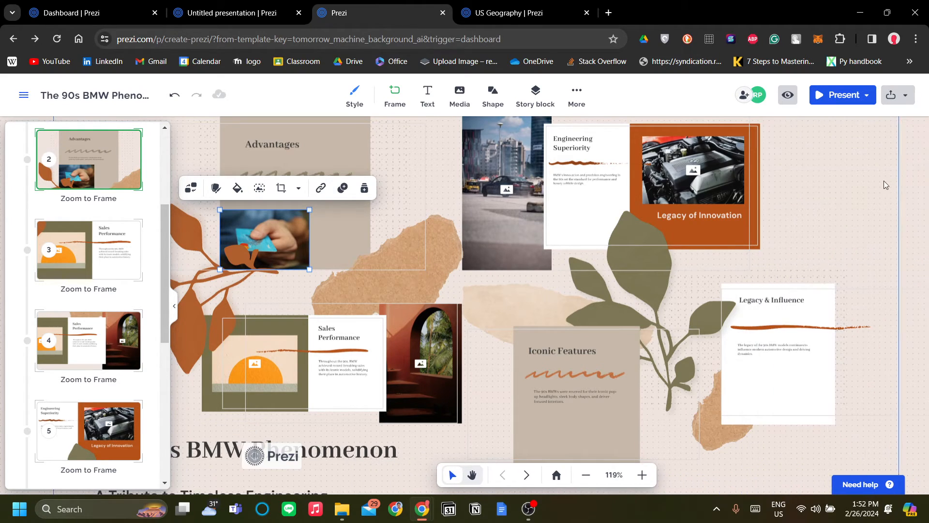
Step: Try to open presenter notes for the Advantages frame, examine the Edu Plus trial offer and dismiss it
scroll(412, 281, down, 2)
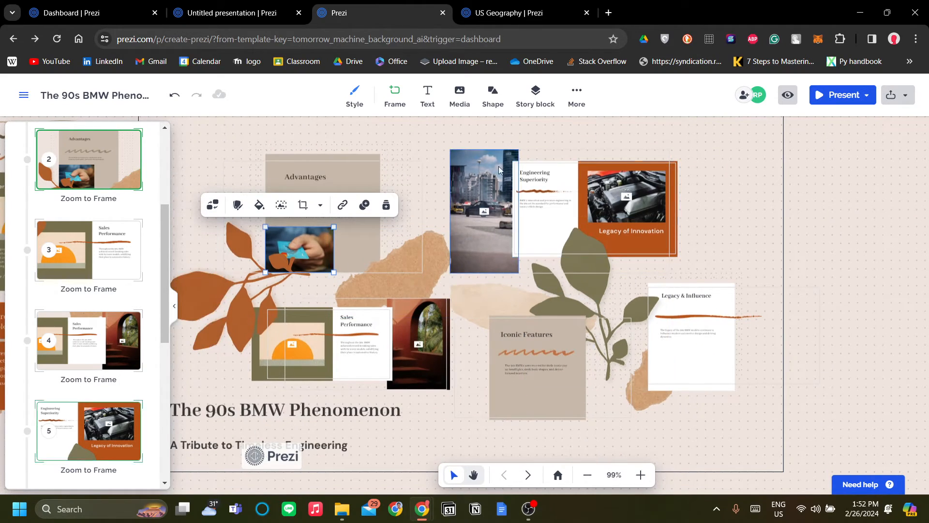
drag(417, 141, 498, 146)
scroll(612, 218, up, 2)
scroll(613, 220, up, 3)
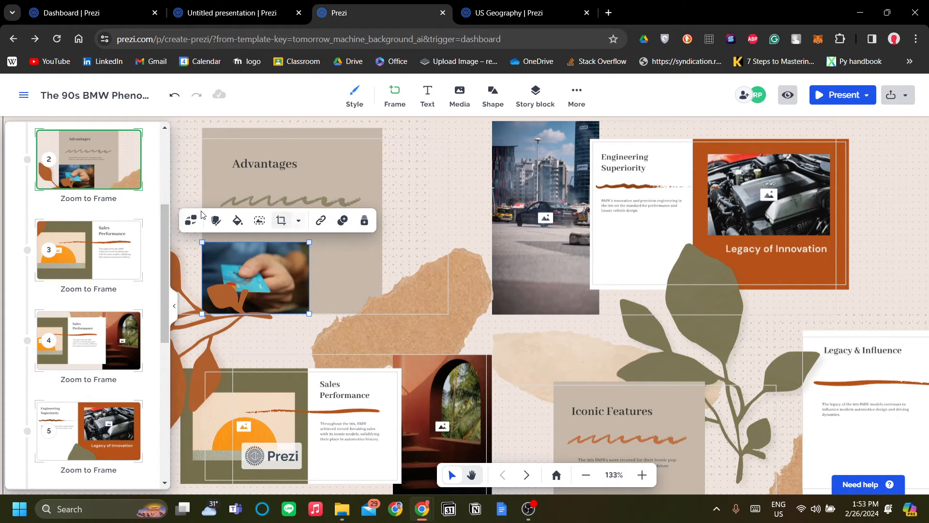
click(128, 143)
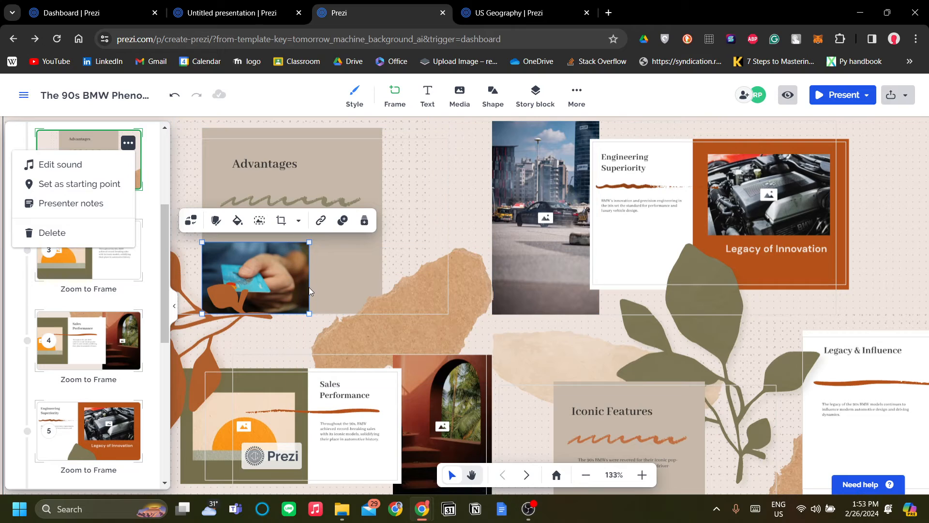
click(63, 204)
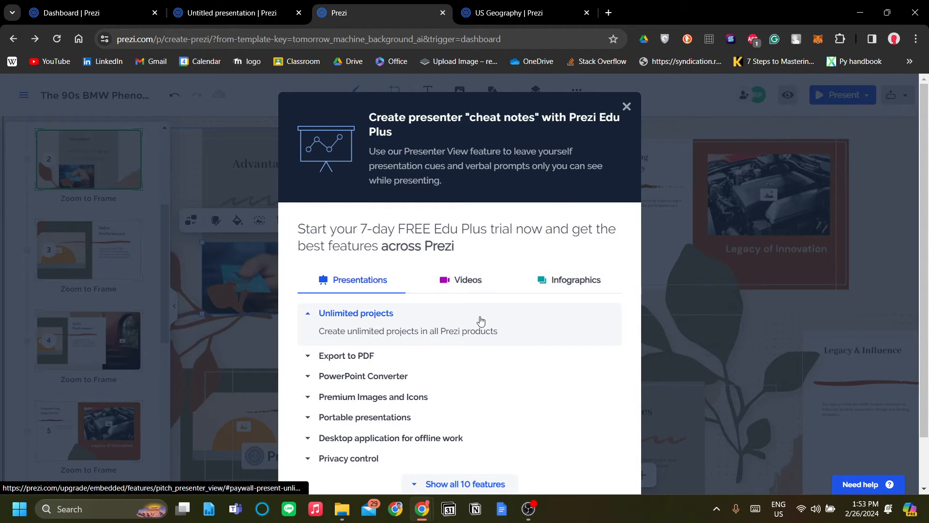
scroll(490, 333, down, 2)
scroll(554, 414, up, 2)
scroll(554, 415, down, 2)
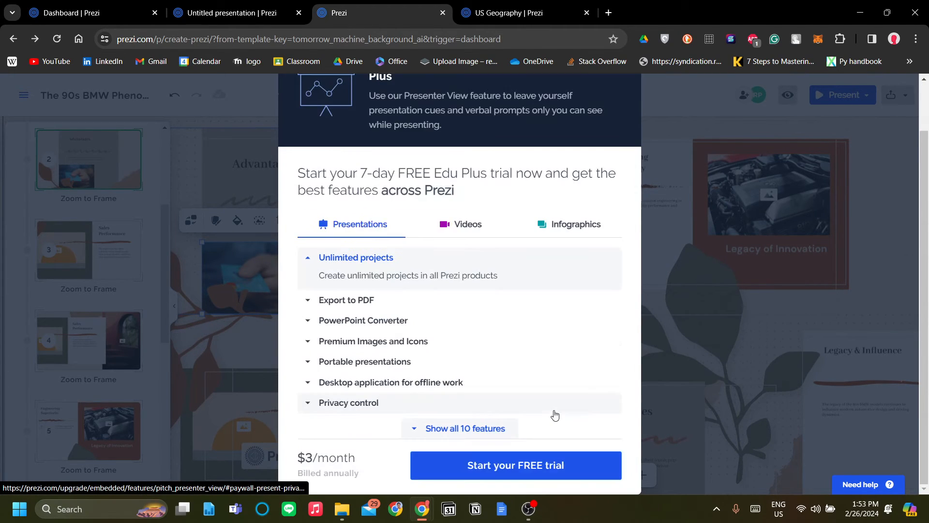
scroll(554, 323, up, 2)
click(627, 106)
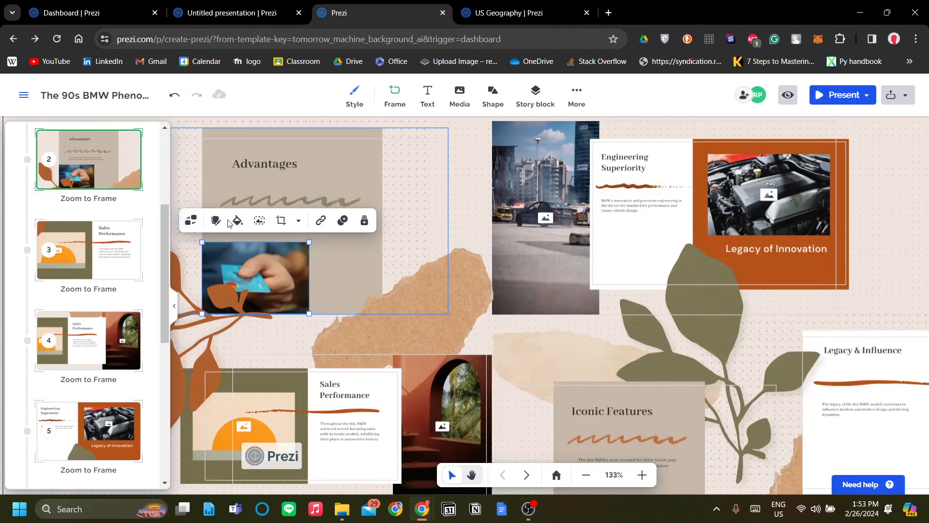
Step: Look through the additional insert options and the available shape types
click(462, 202)
scroll(356, 319, down, 5)
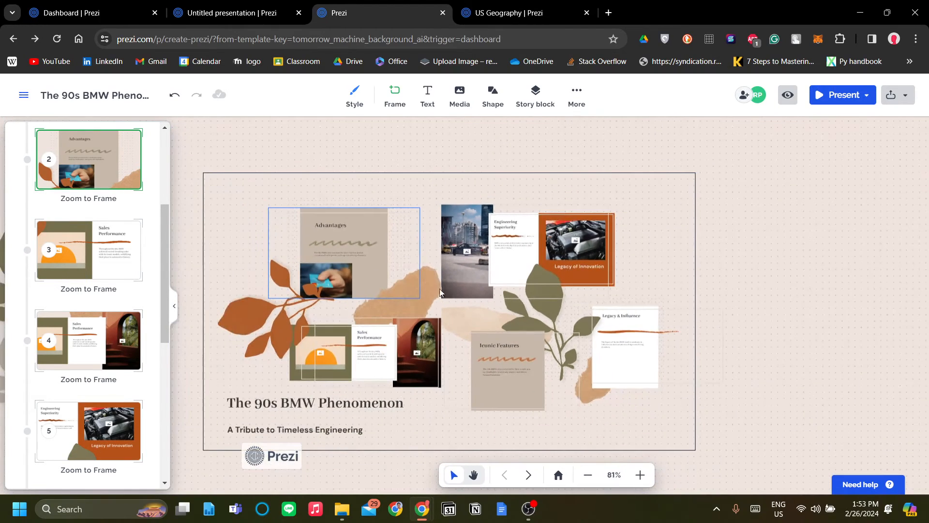
drag(399, 294, 466, 280)
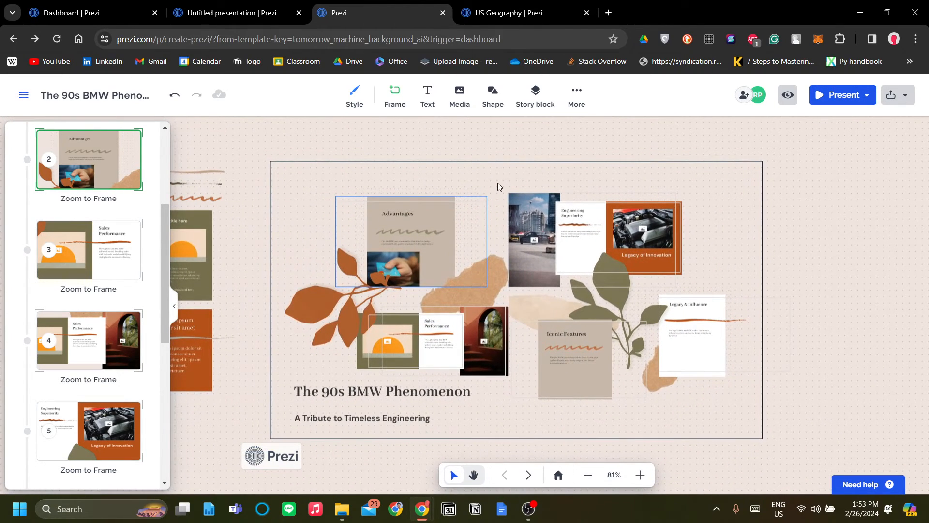
click(587, 88)
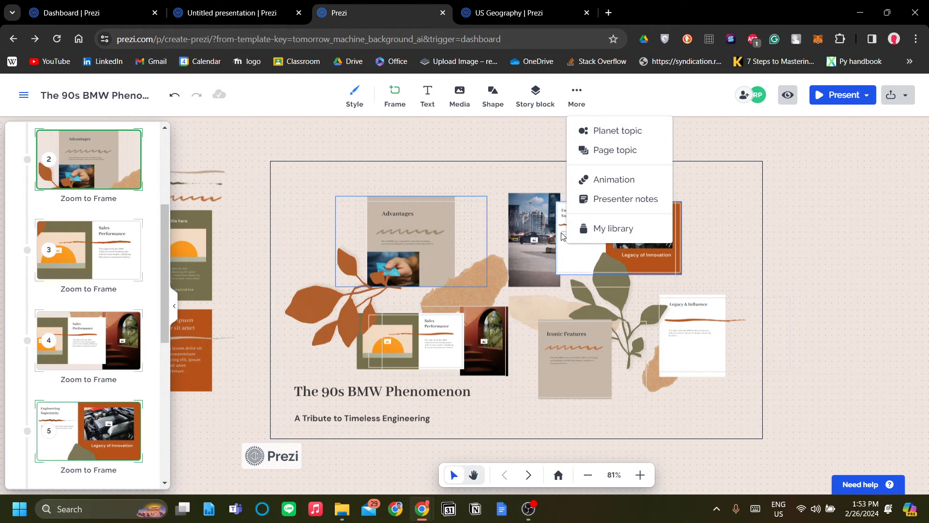
click(475, 121)
click(492, 93)
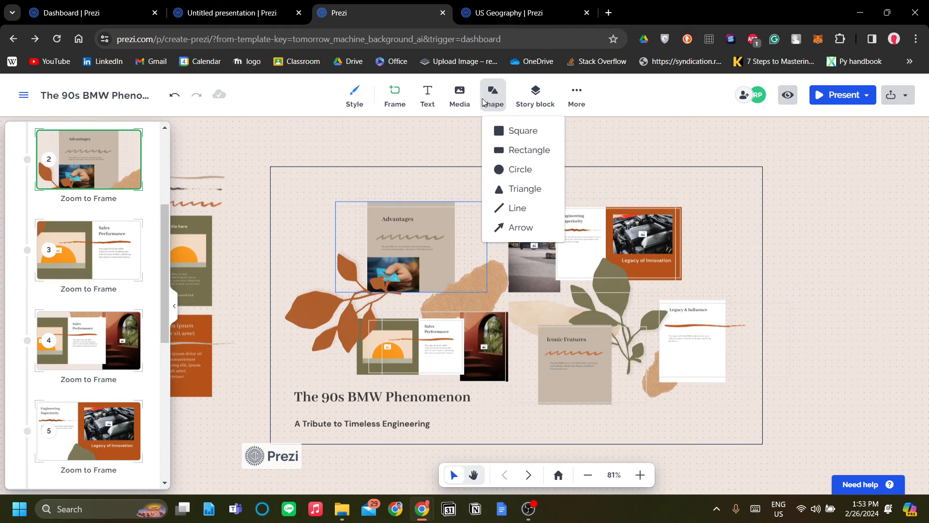
Step: Add a planet topic to the right of the overview area and a page topic below it
click(576, 94)
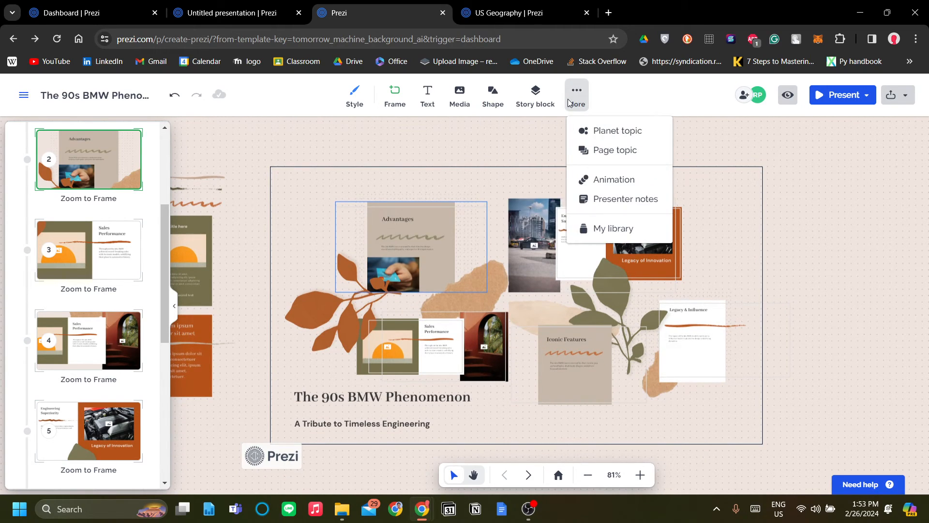
click(624, 134)
drag(787, 205, 863, 242)
click(578, 99)
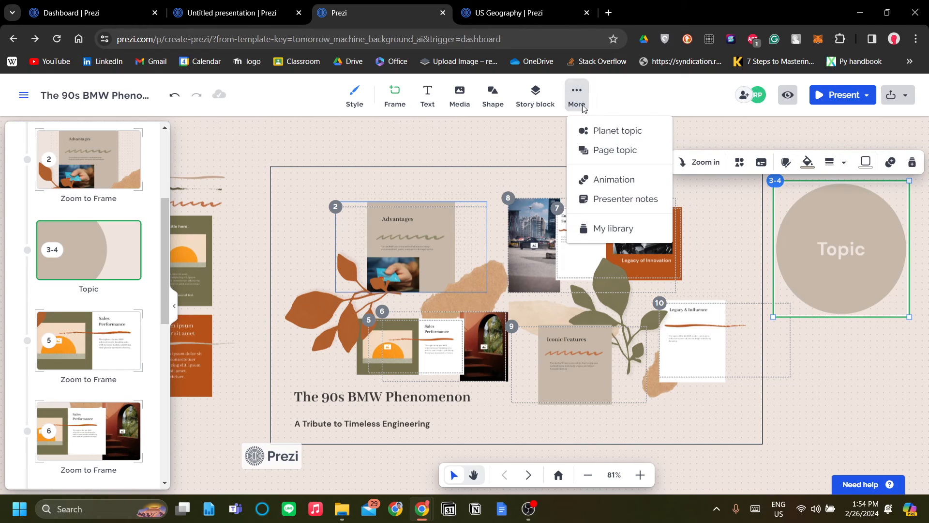
click(634, 149)
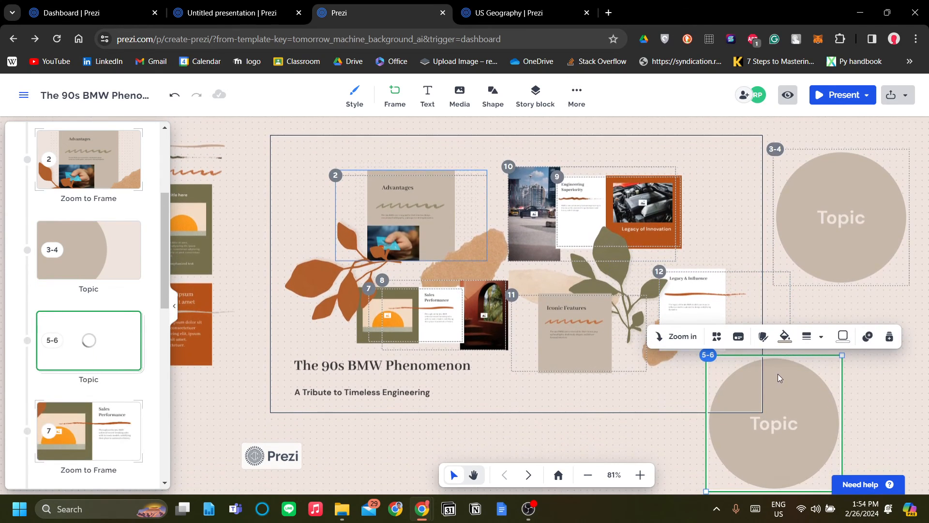